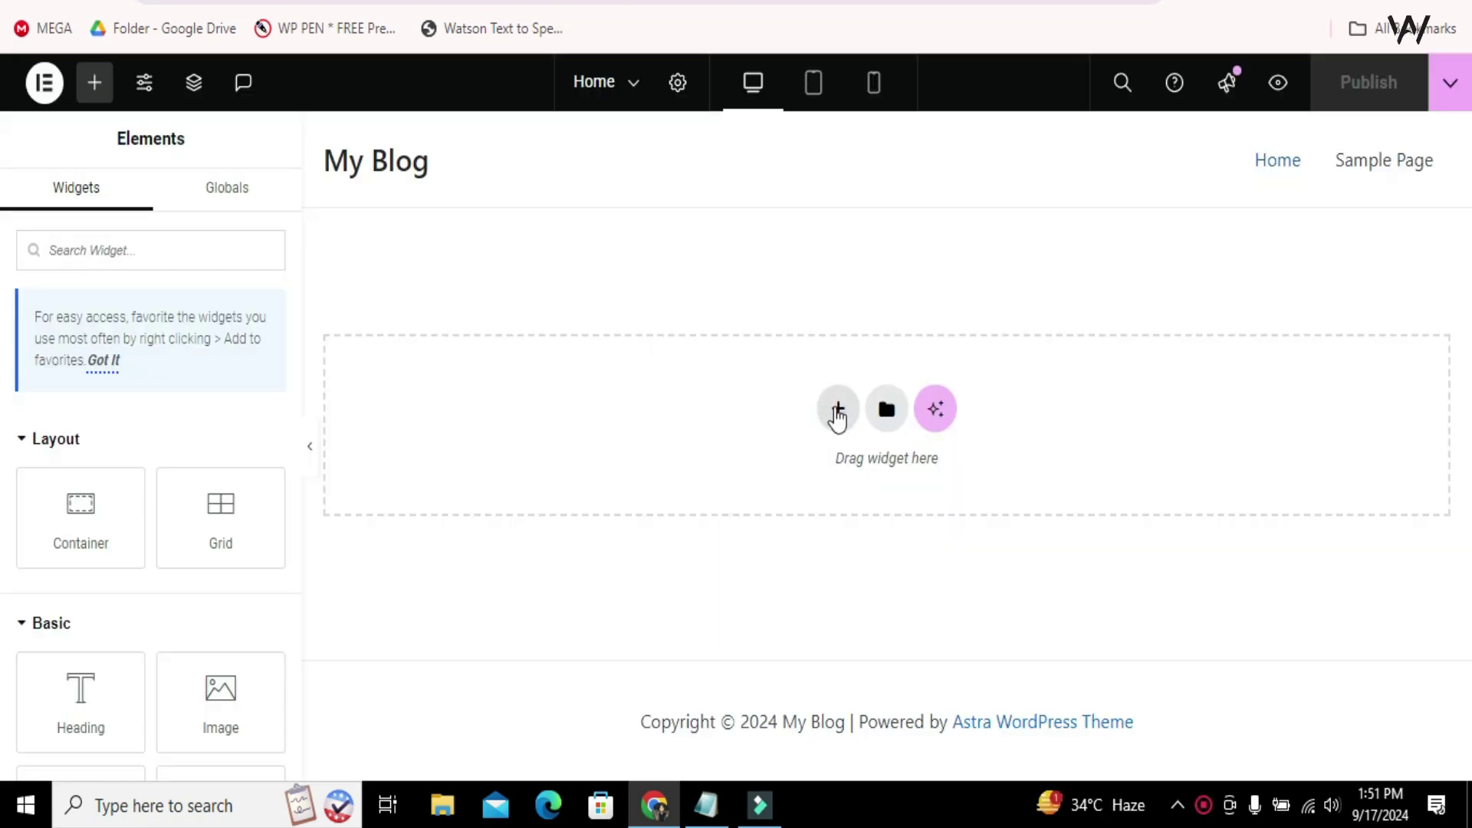
Add a two-column Flexbox container with a 100 vh minimum height, then reselect the outer container.
click(835, 409)
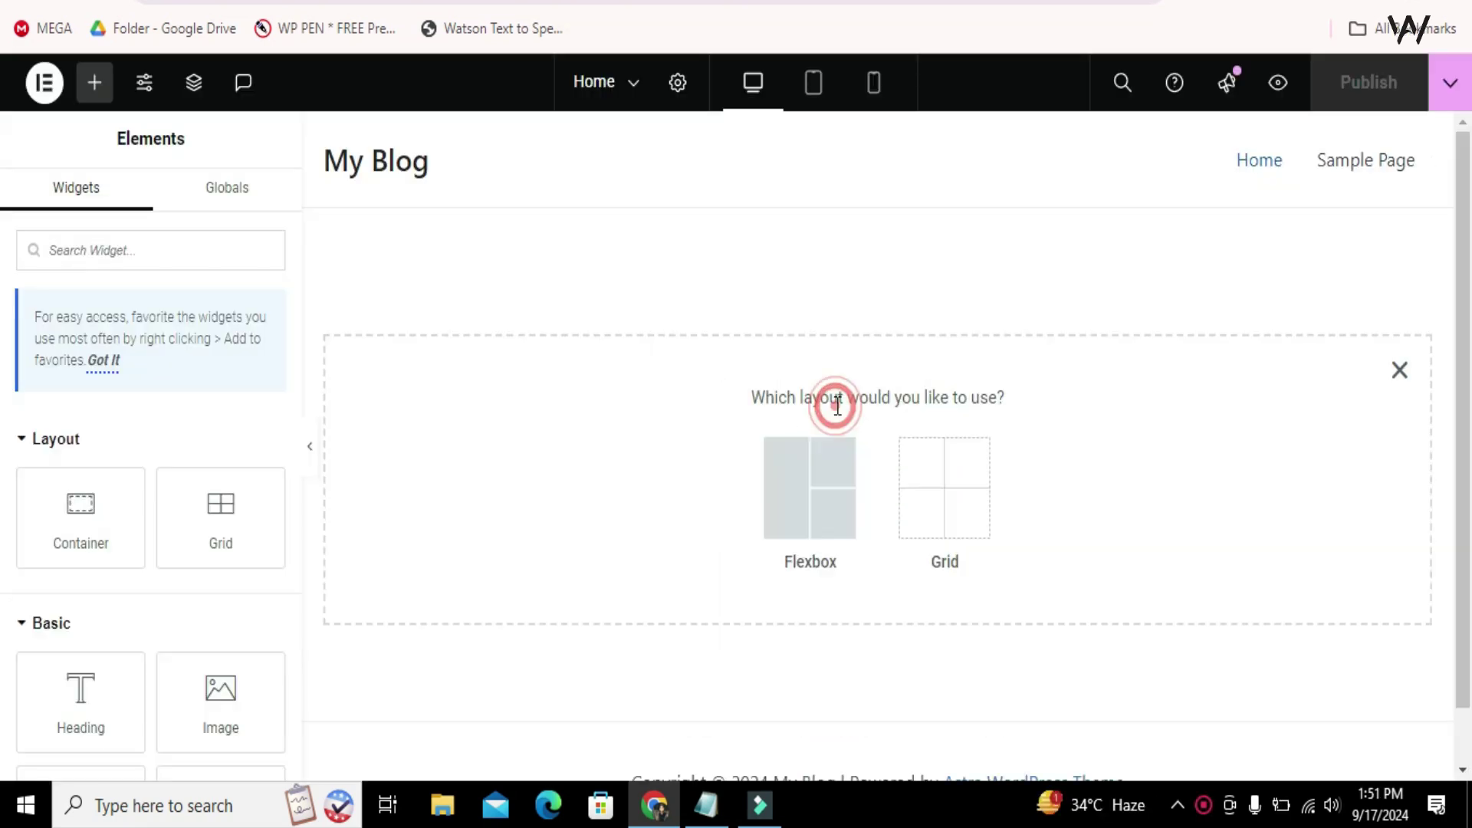
click(786, 479)
click(835, 477)
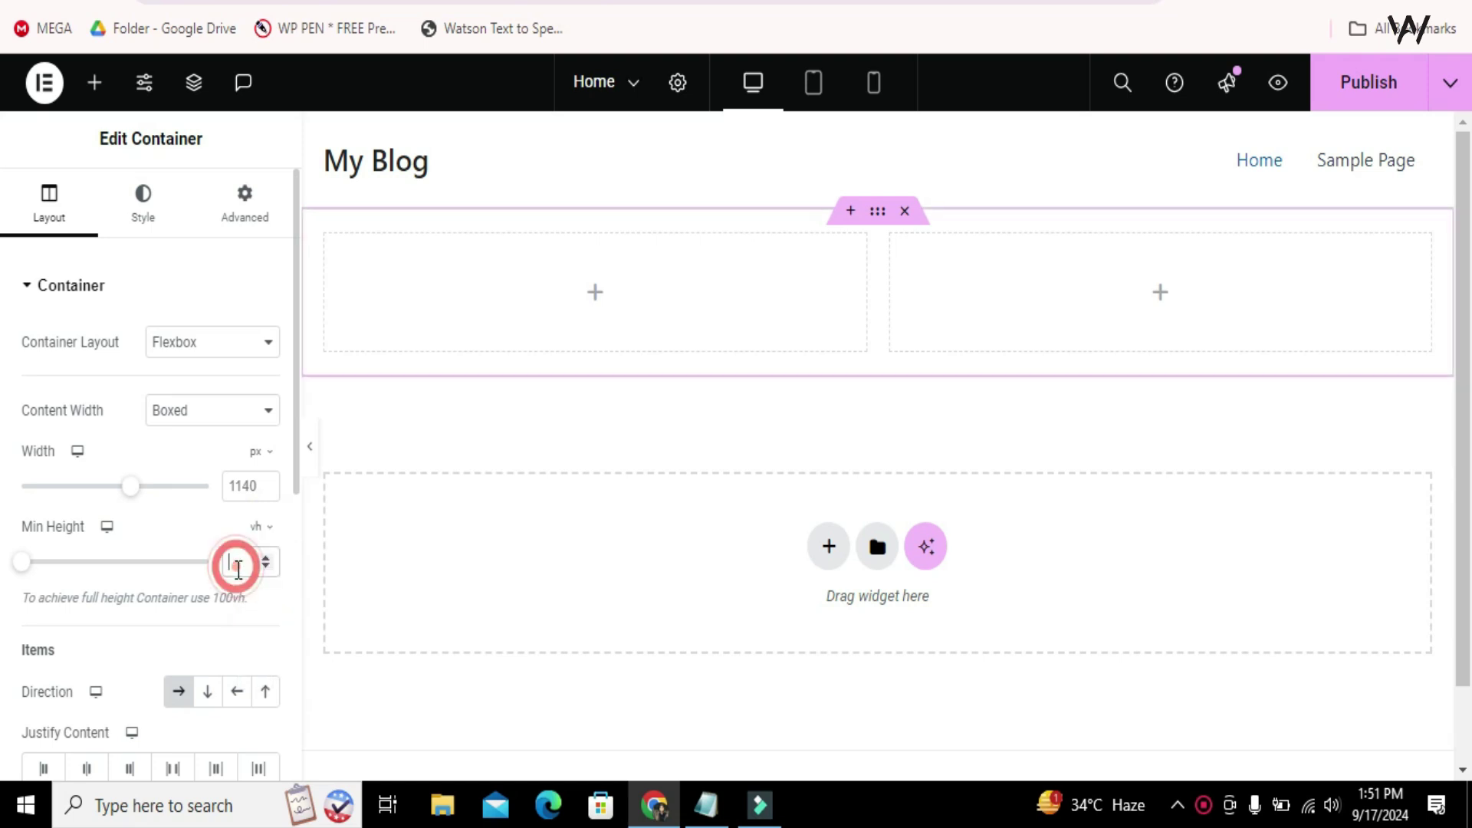
click(237, 569)
text(100)
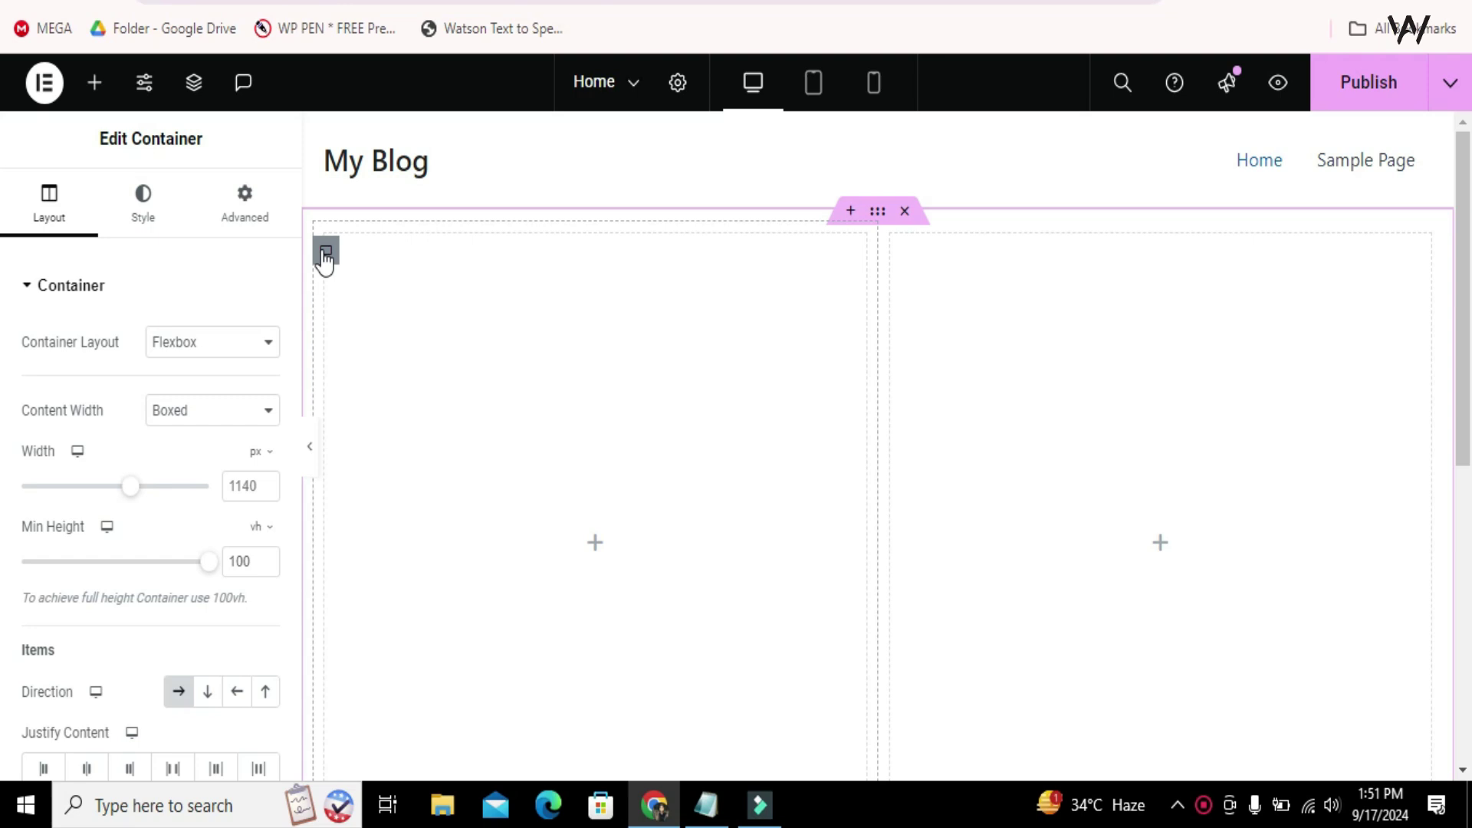
click(325, 251)
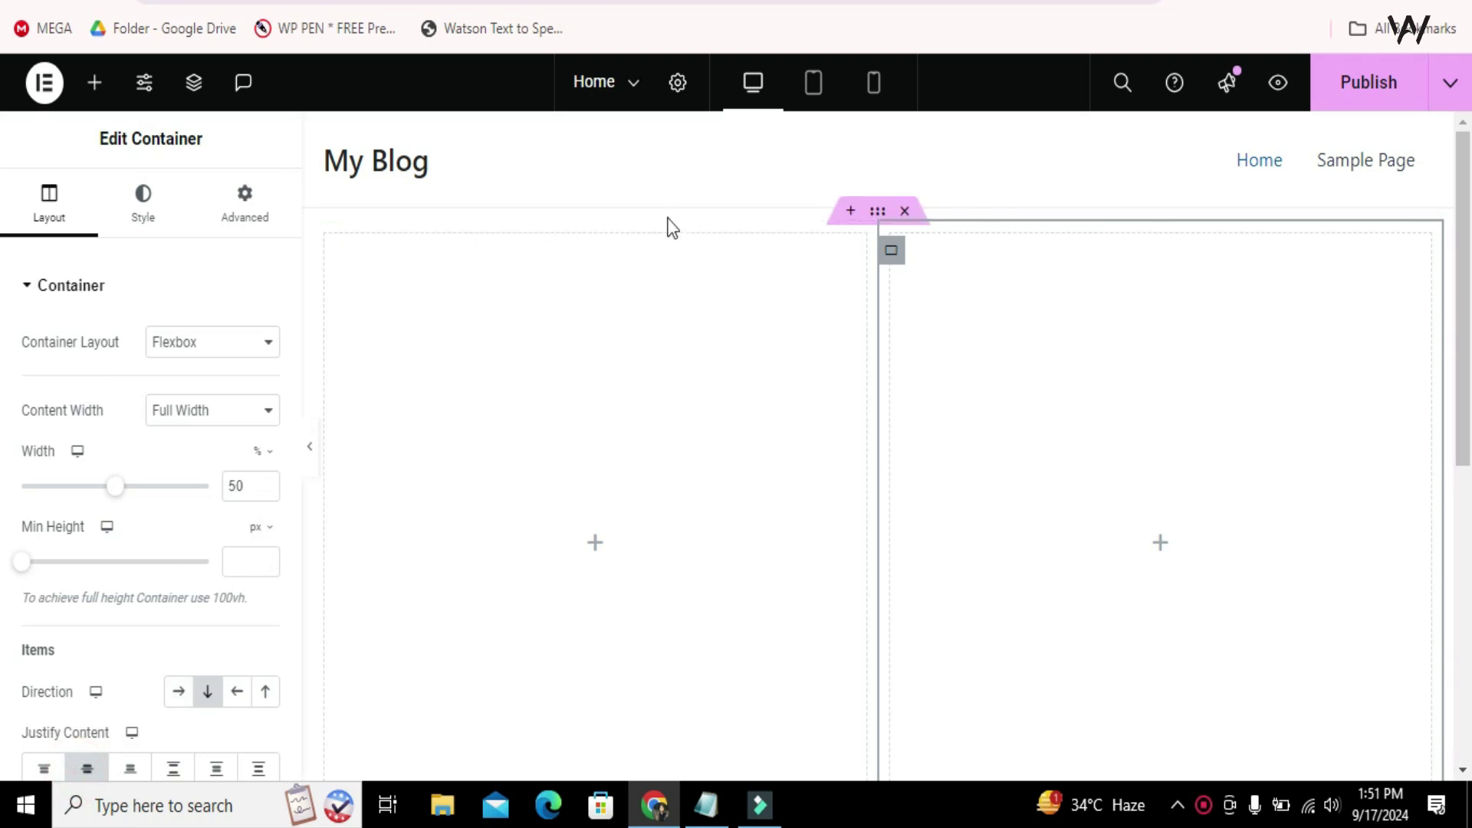
click(878, 214)
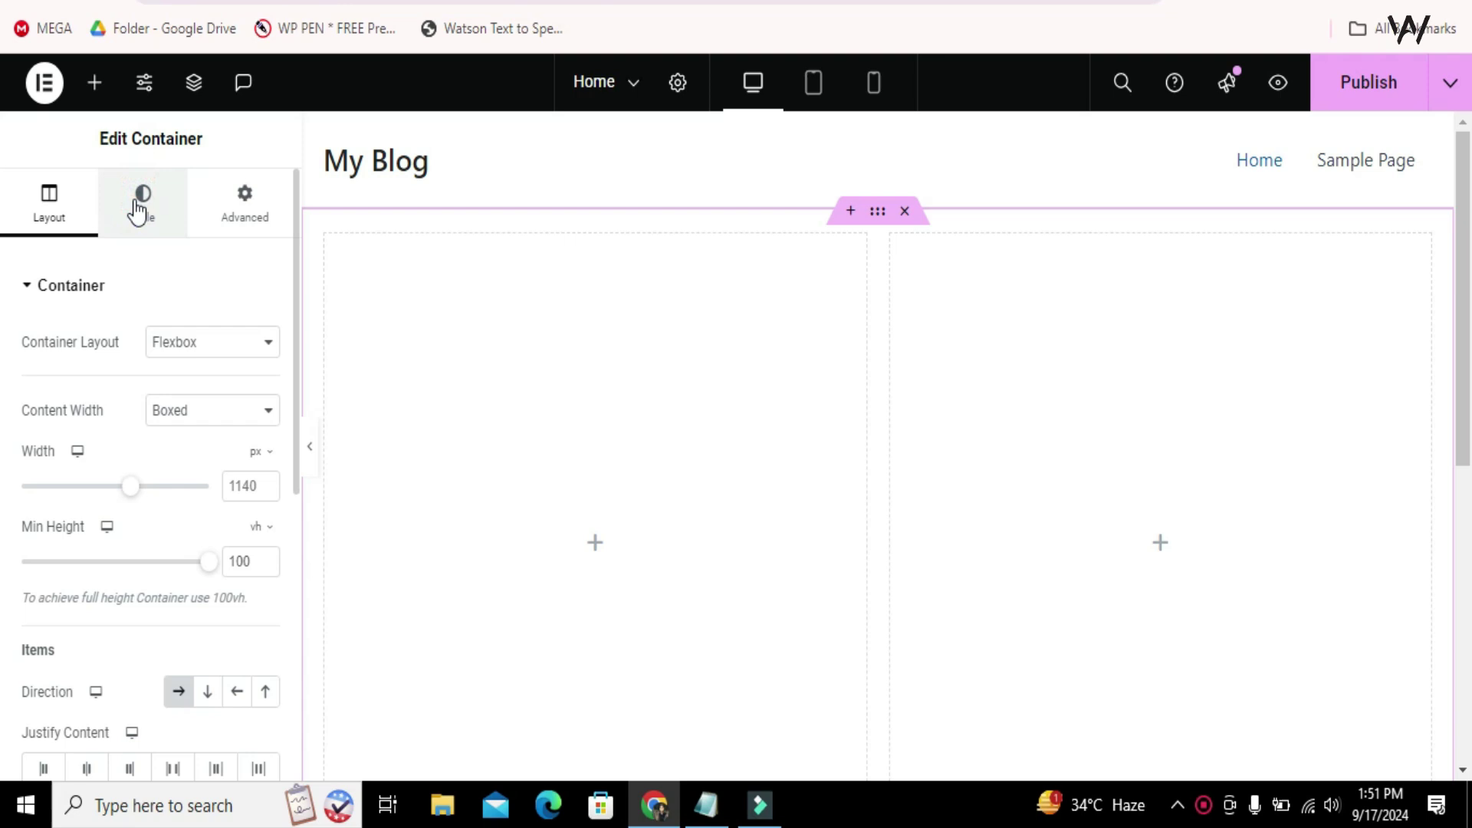
Set the outer container's classic background colour to black #000000.
click(178, 229)
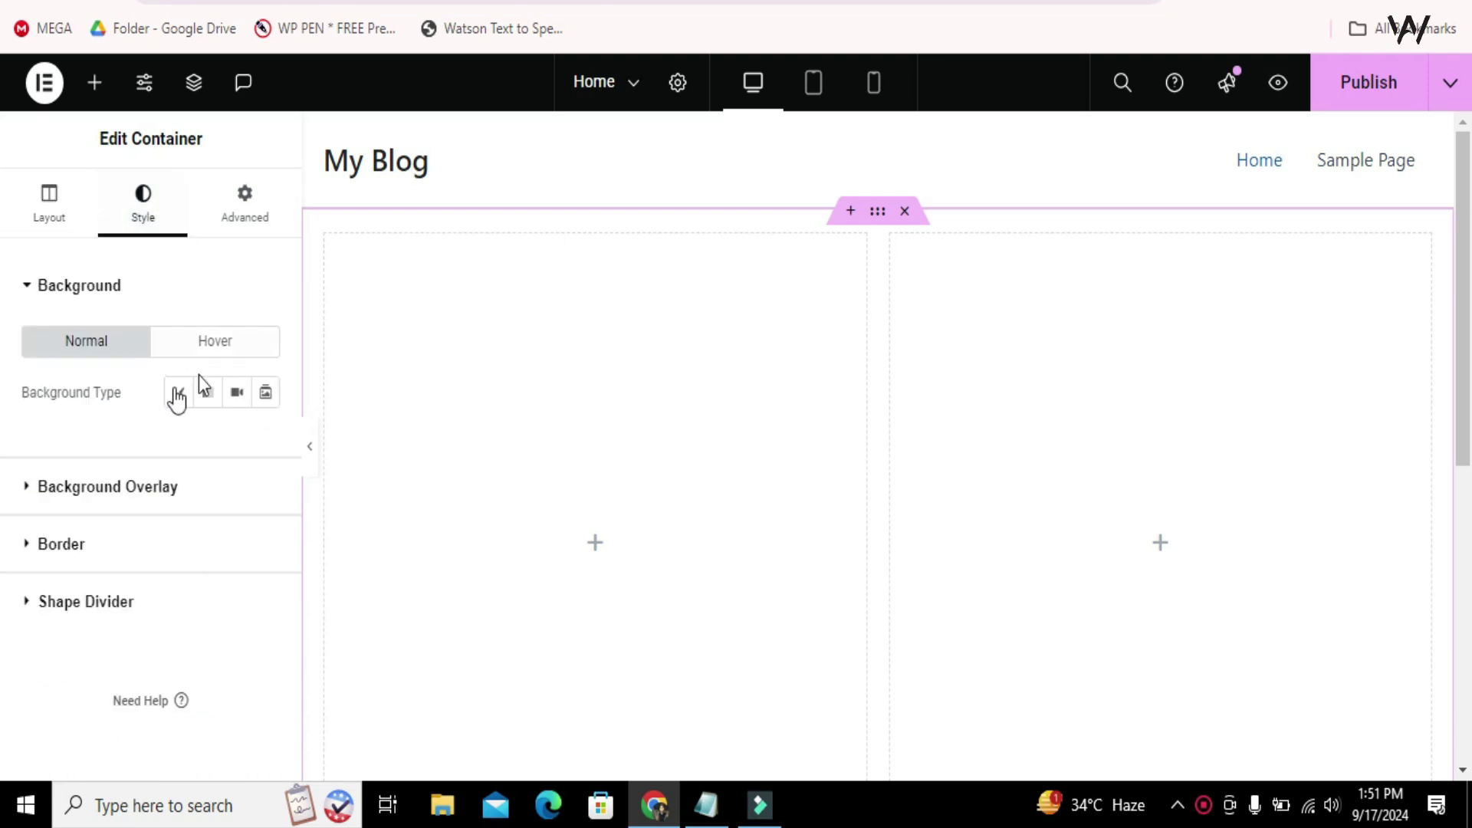
click(176, 395)
click(266, 443)
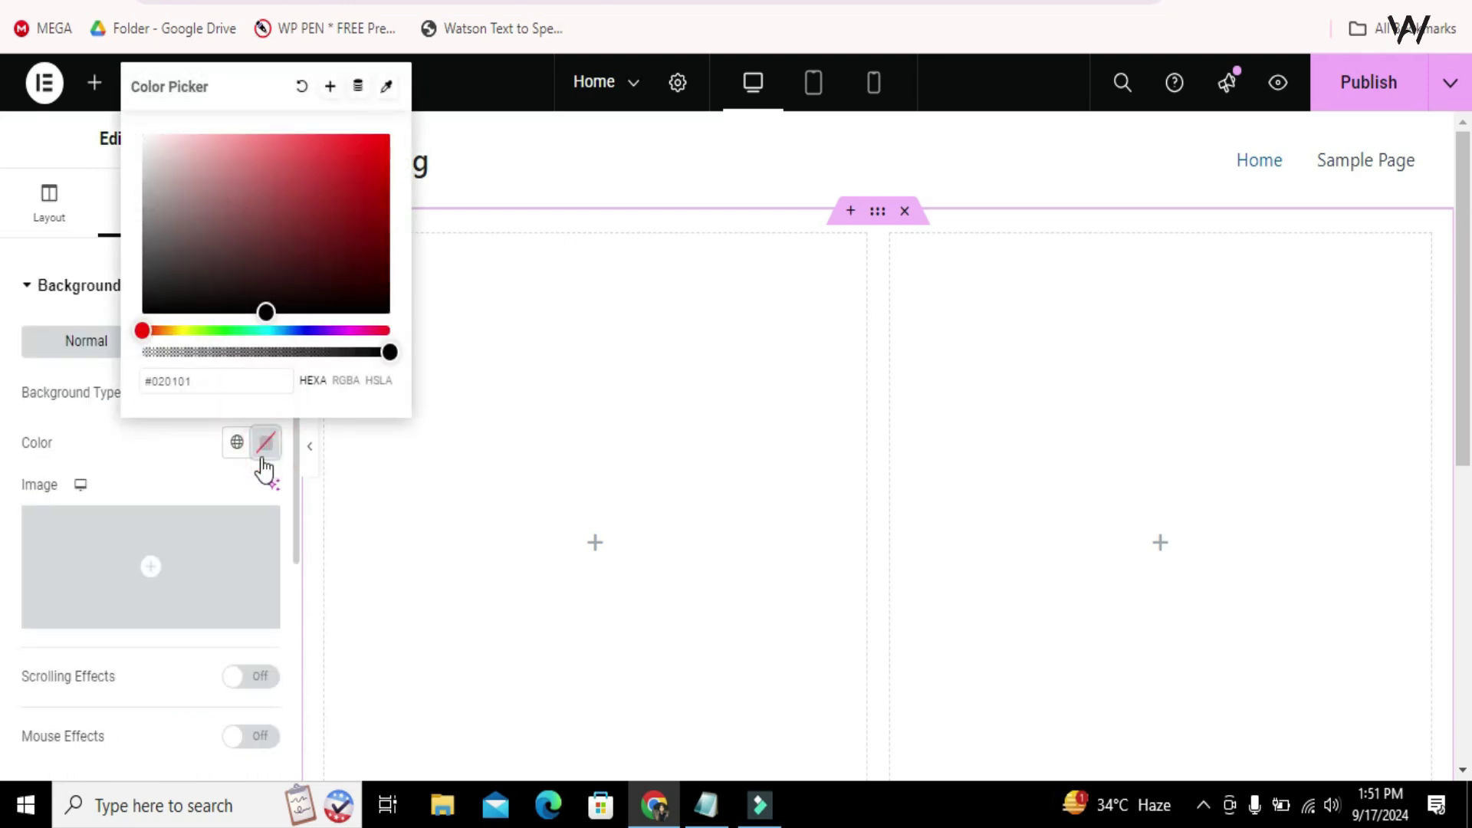
drag(142, 321, 139, 318)
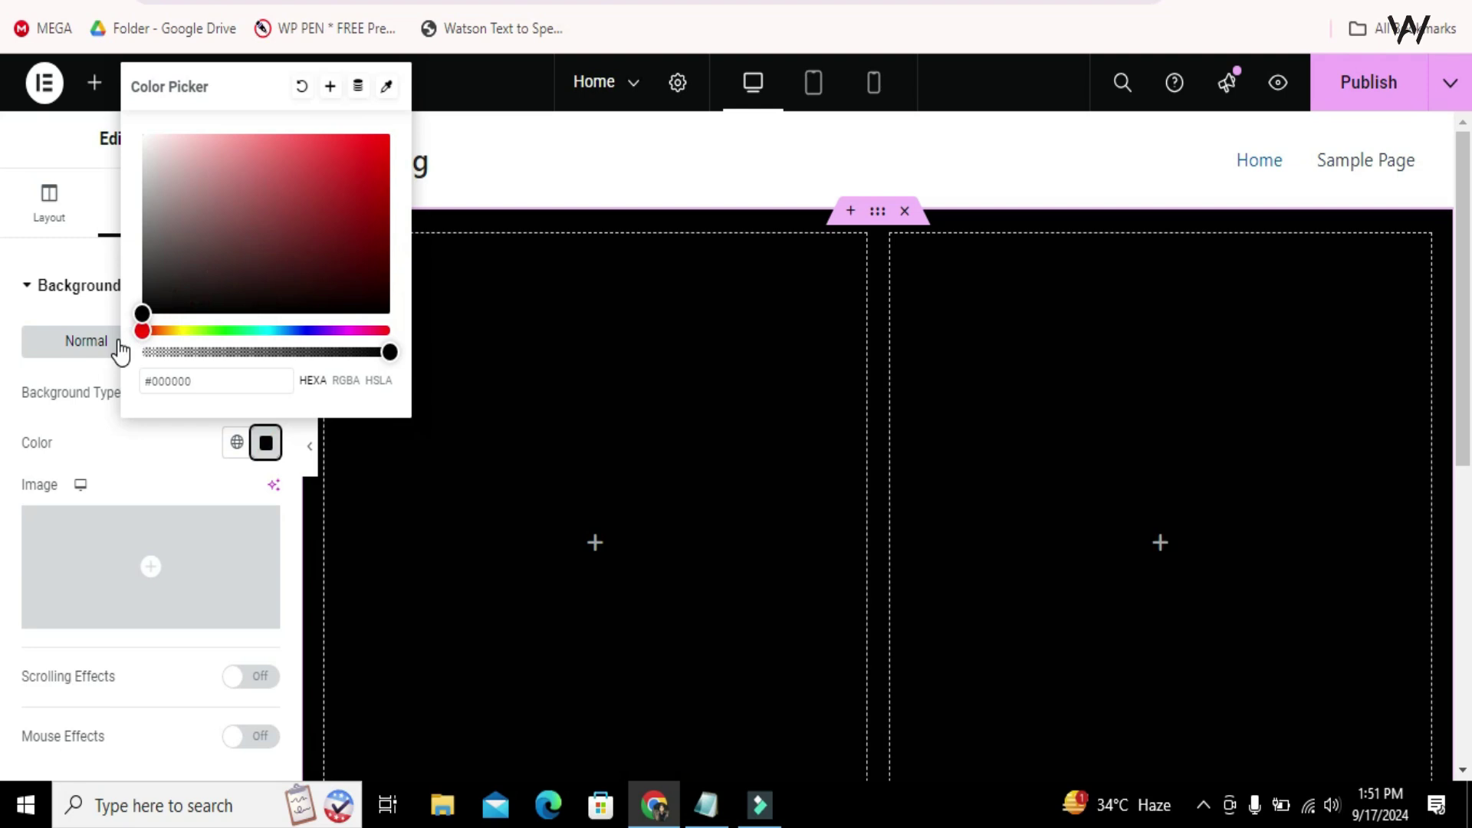
click(6, 358)
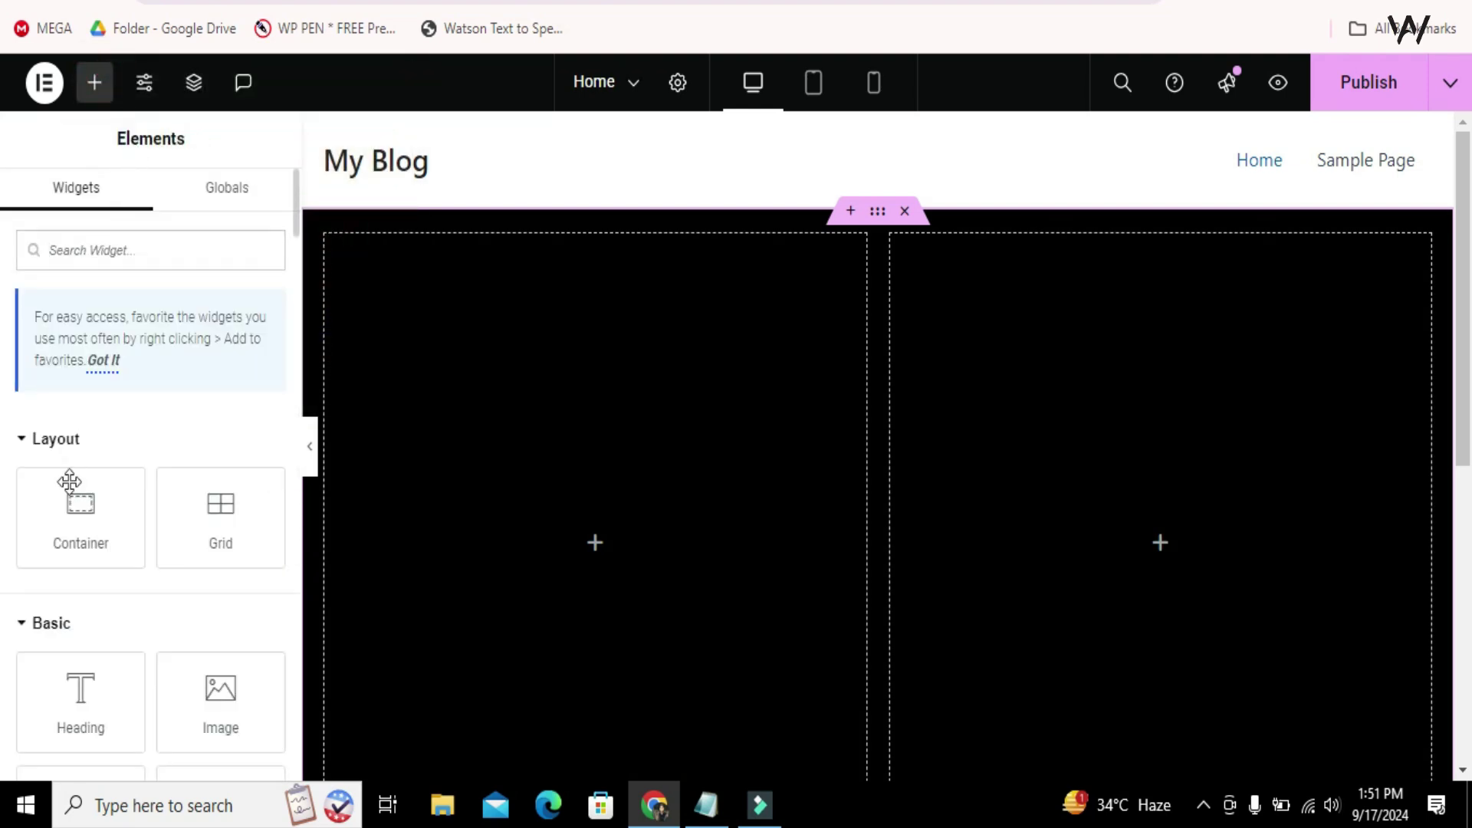
Add a white 'Welcome to this Particle Video' heading to the left column.
drag(82, 691, 584, 534)
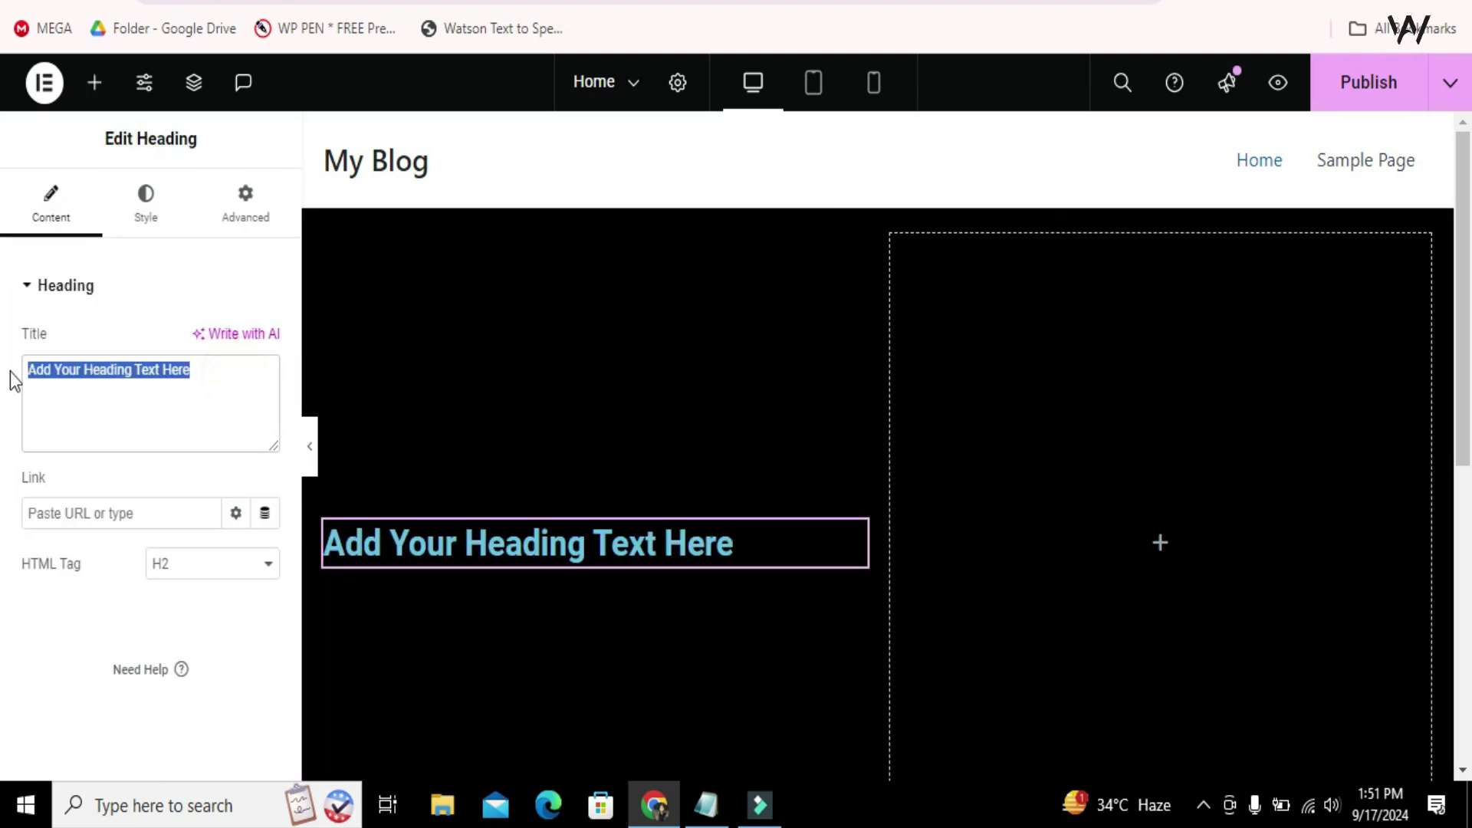
text(Welcome to this Particle Video)
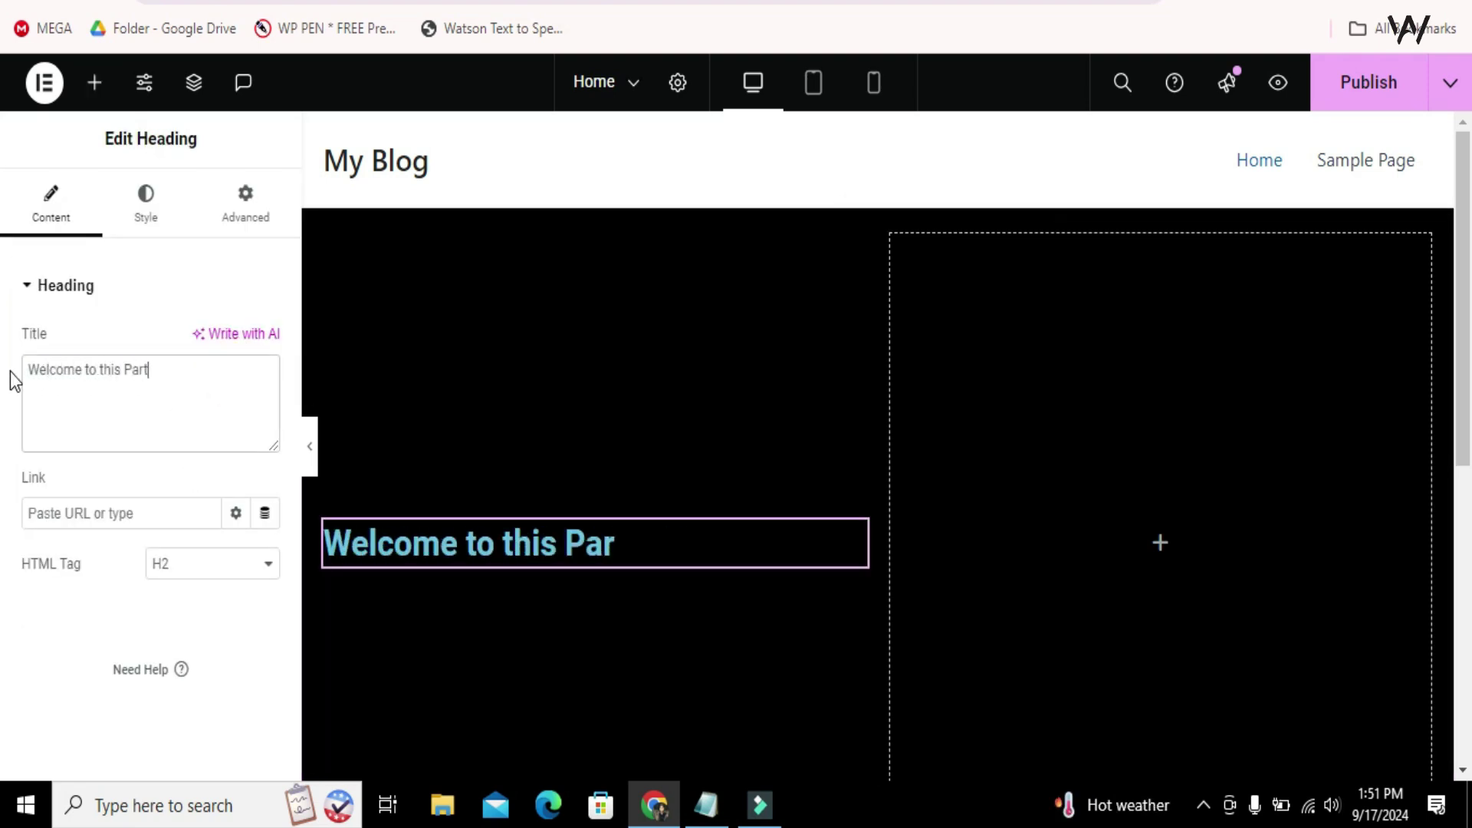
click(149, 214)
click(237, 392)
click(122, 595)
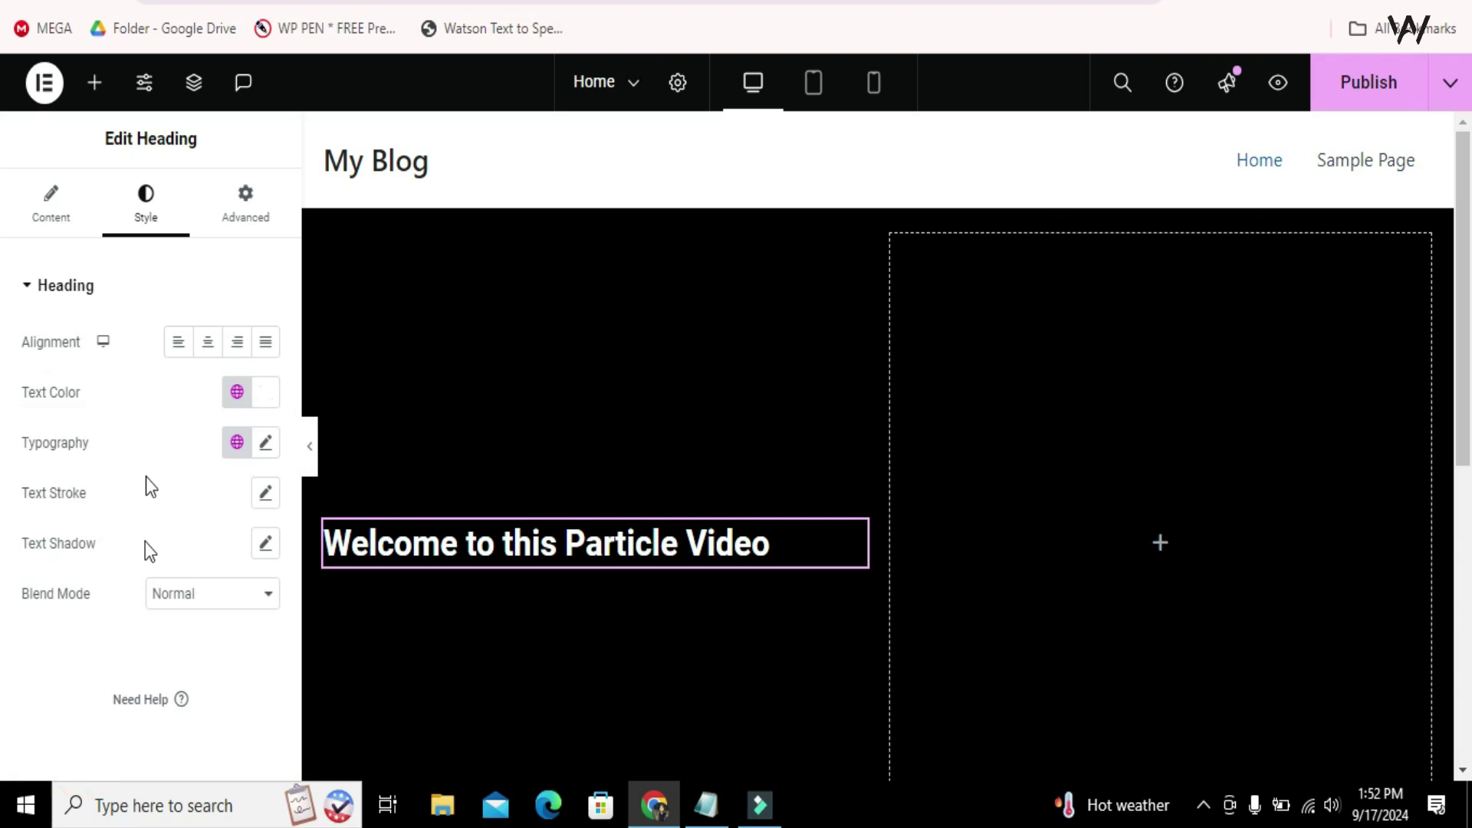
Add a white paragraph and a button below the heading.
click(94, 82)
drag(131, 585, 526, 567)
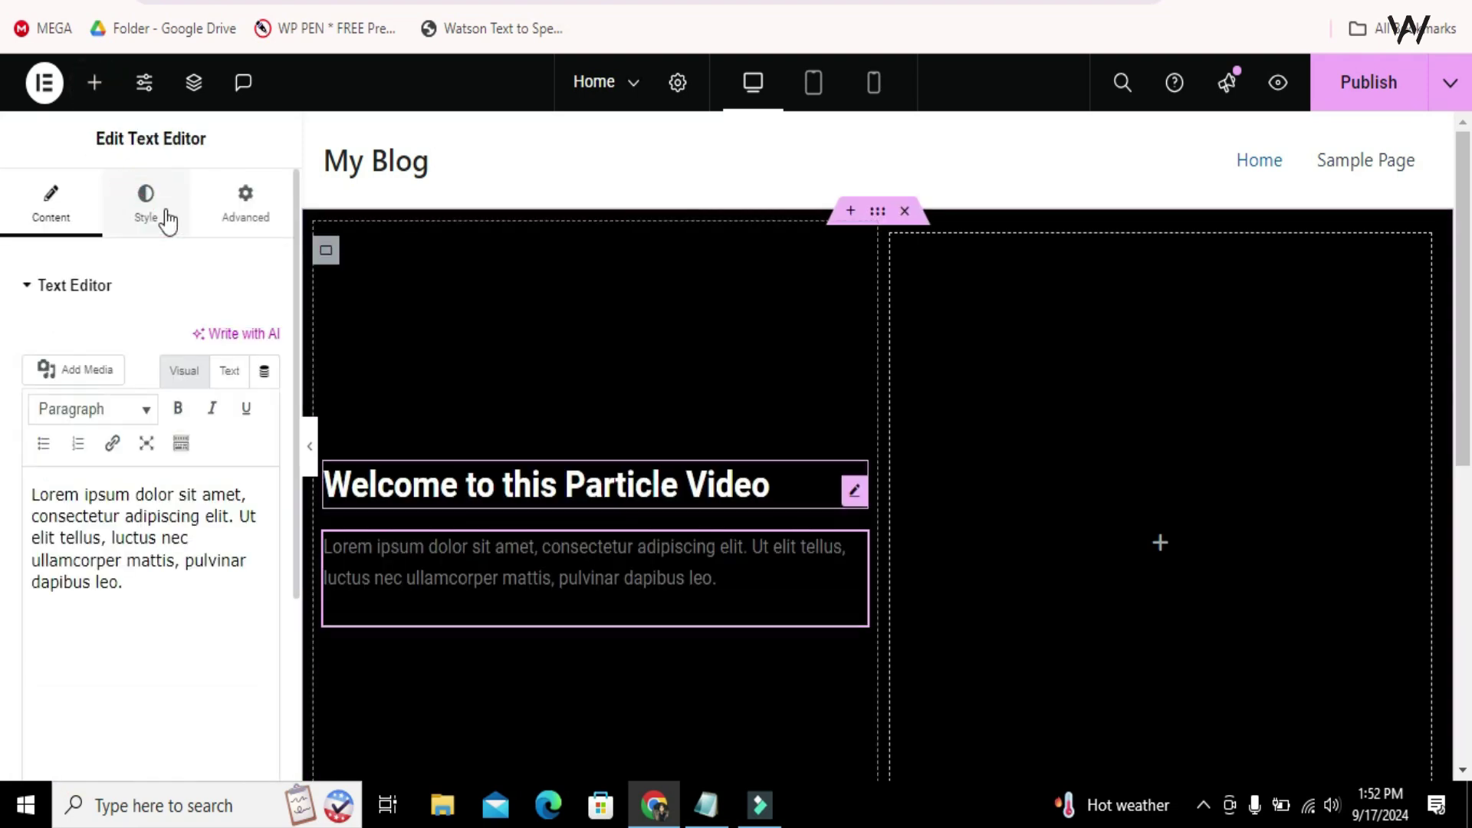
click(164, 221)
click(237, 391)
click(92, 745)
click(50, 203)
click(94, 82)
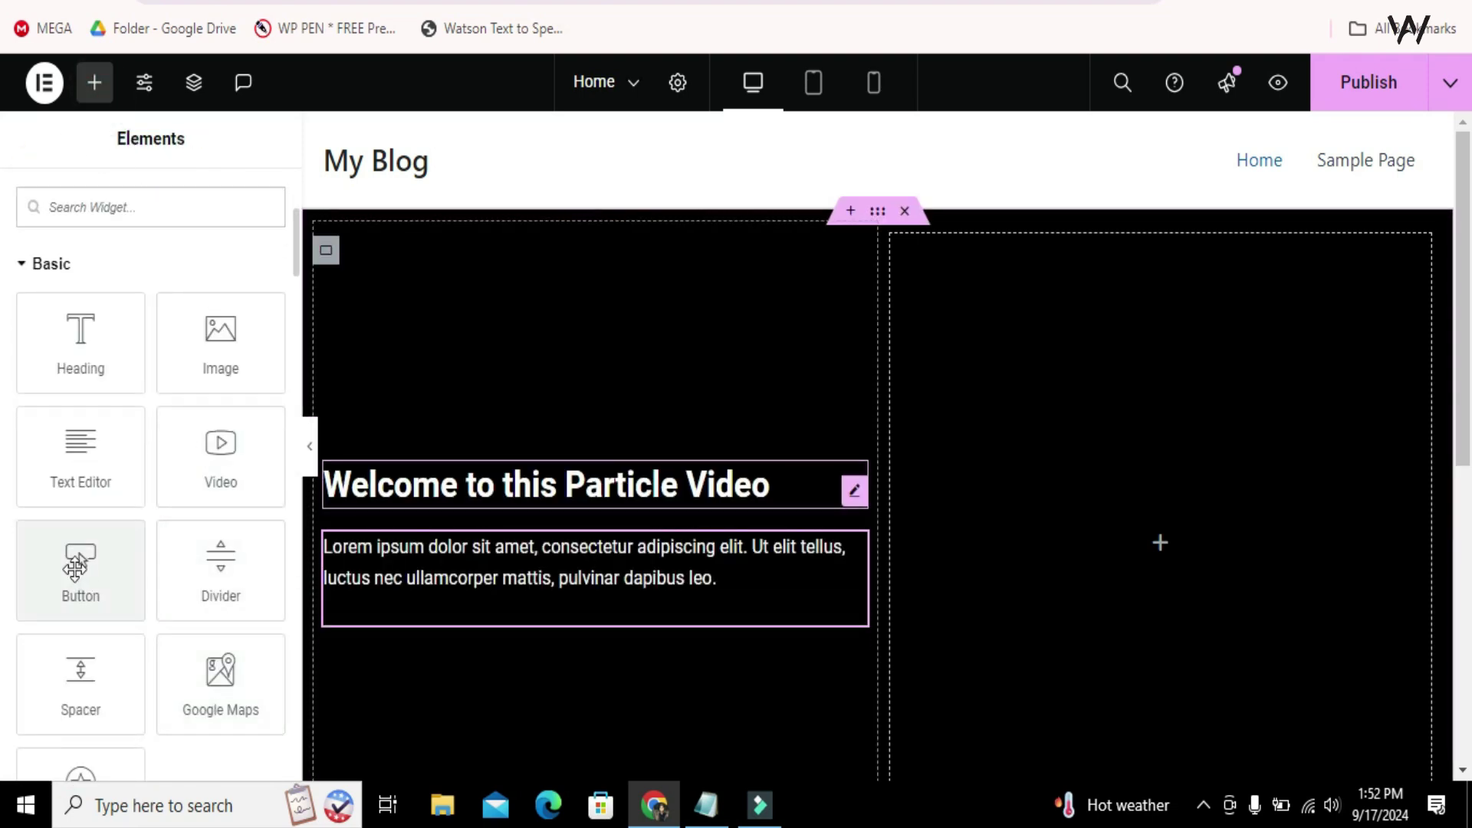
drag(80, 575, 489, 618)
Place the monitors photo in the right column and set its width to 100%.
click(94, 82)
drag(217, 694, 1140, 532)
click(157, 414)
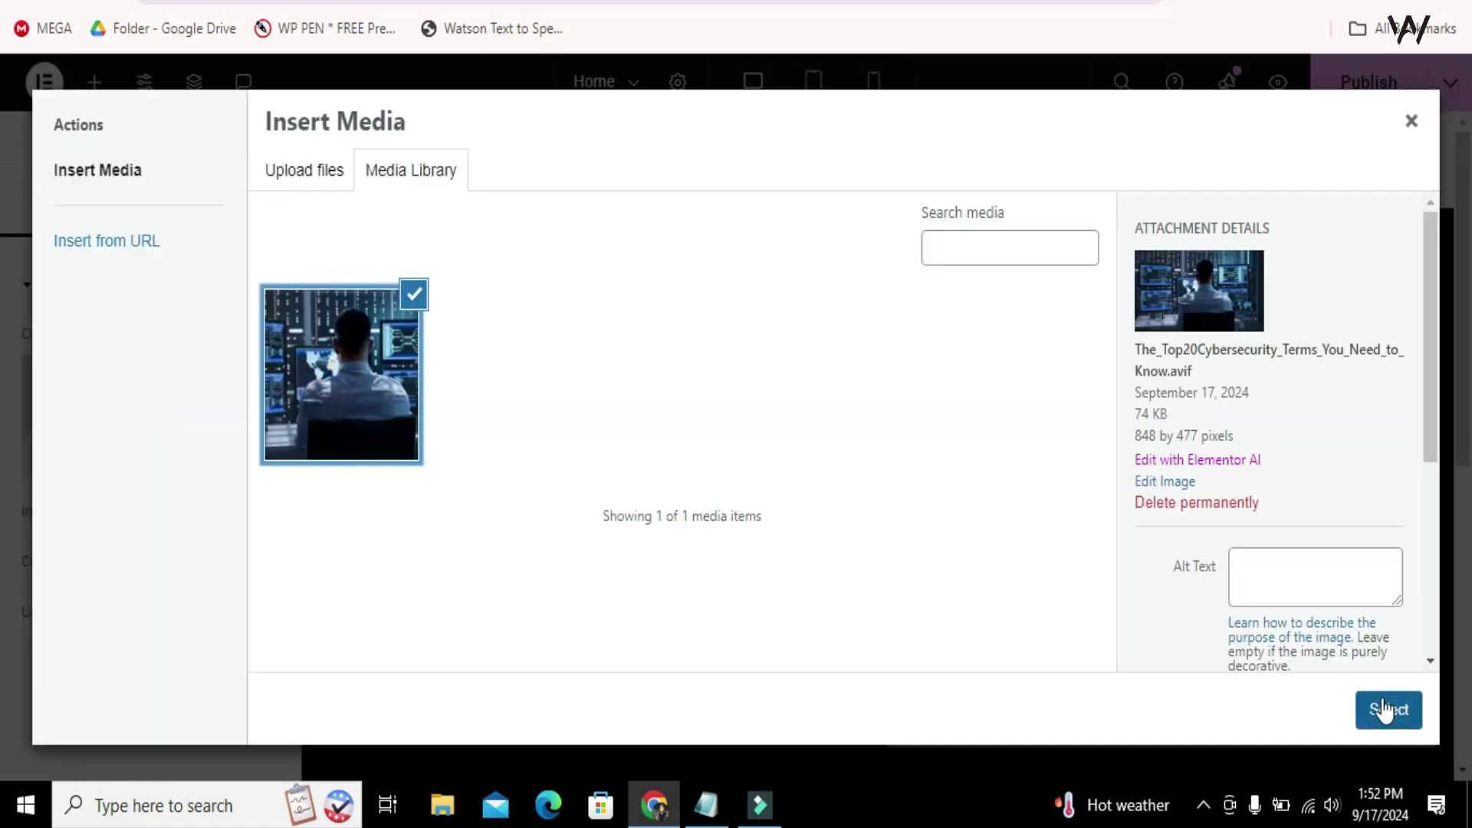
click(1389, 709)
click(145, 201)
scroll(144, 425, down, 2)
scroll(145, 426, up, 2)
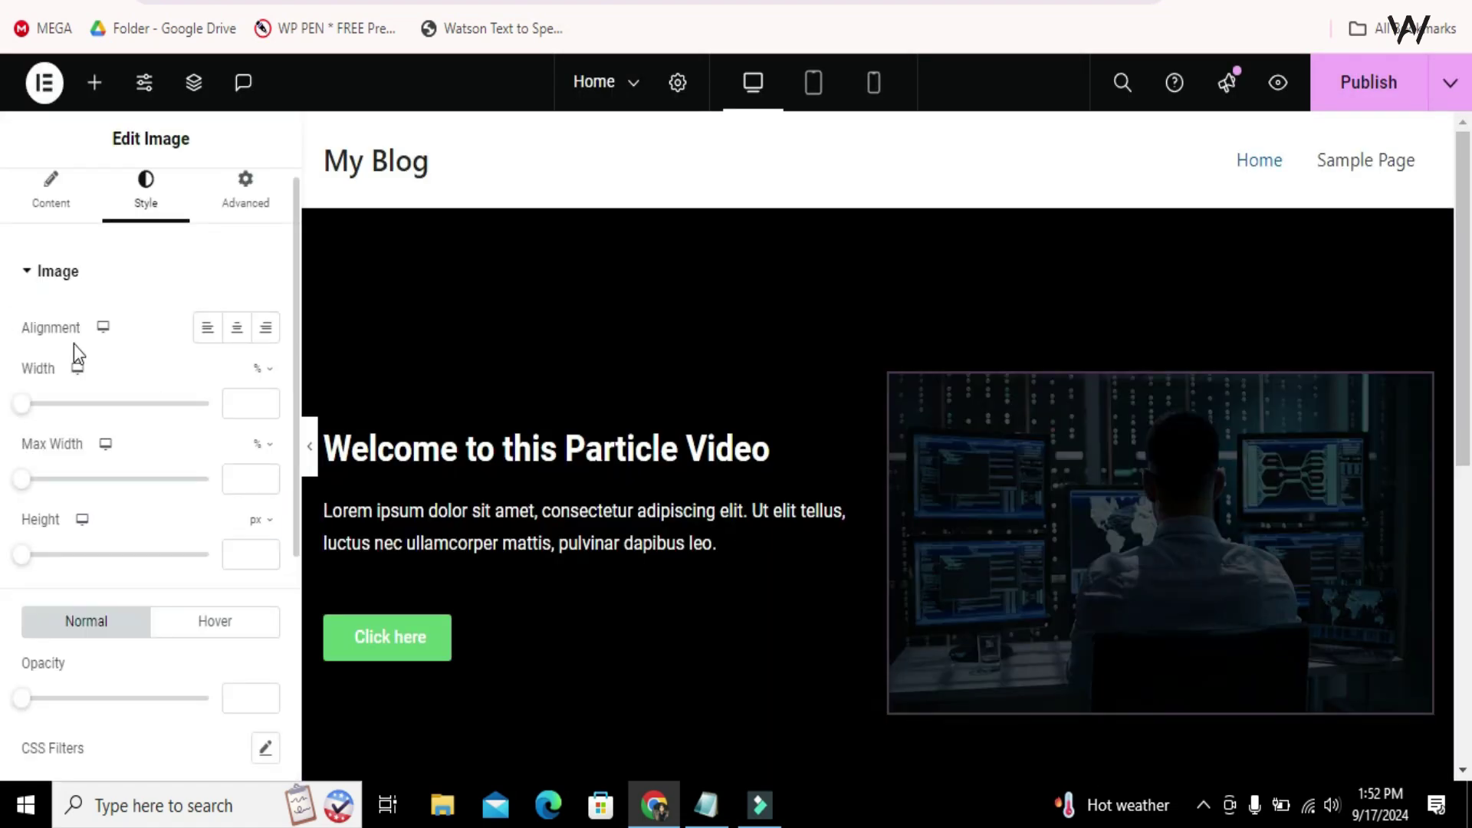
drag(21, 403, 415, 398)
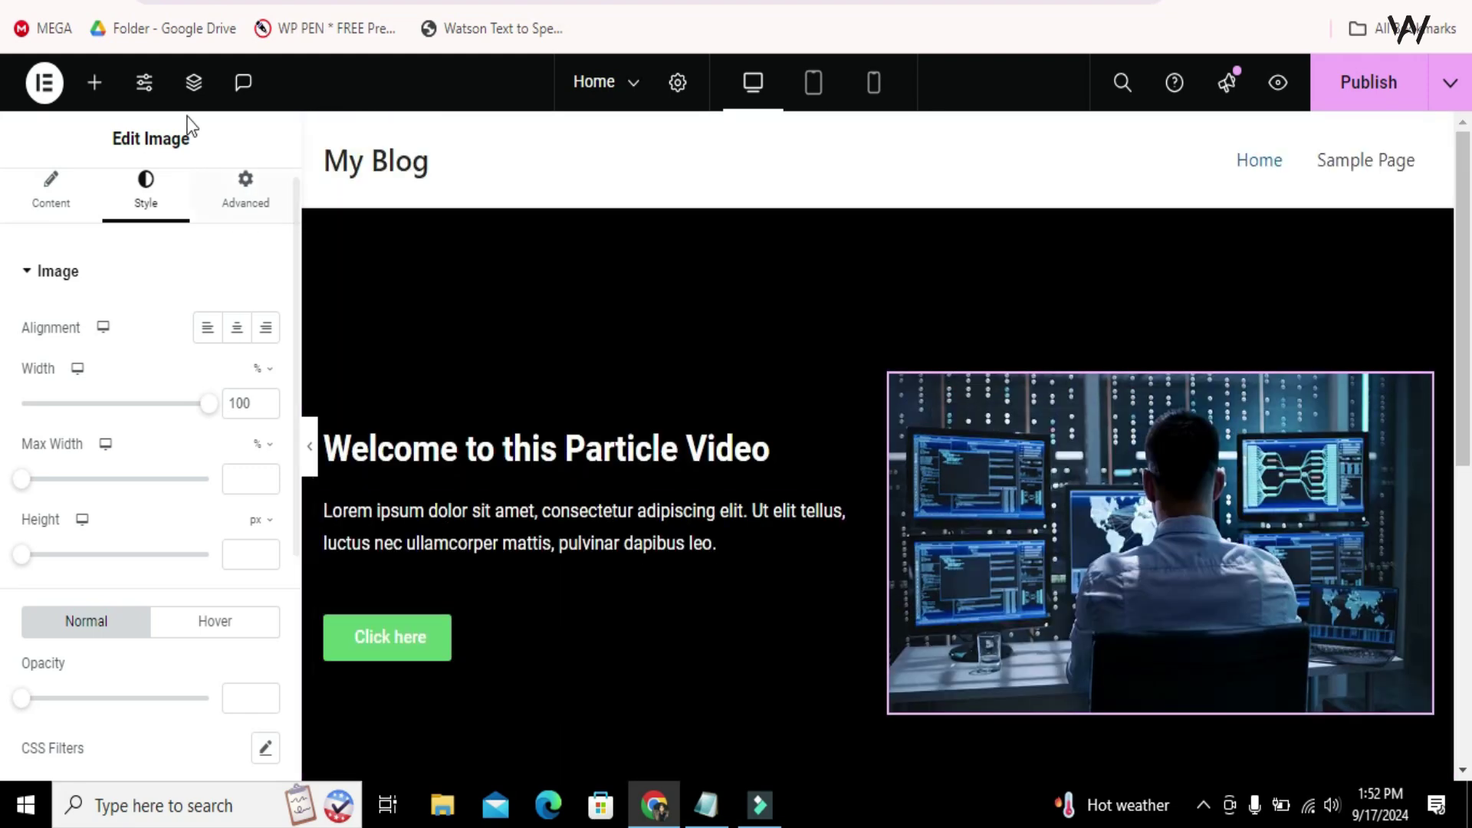
Find the HTML widget by searching 'htm' and drop it below the Click here button.
click(97, 84)
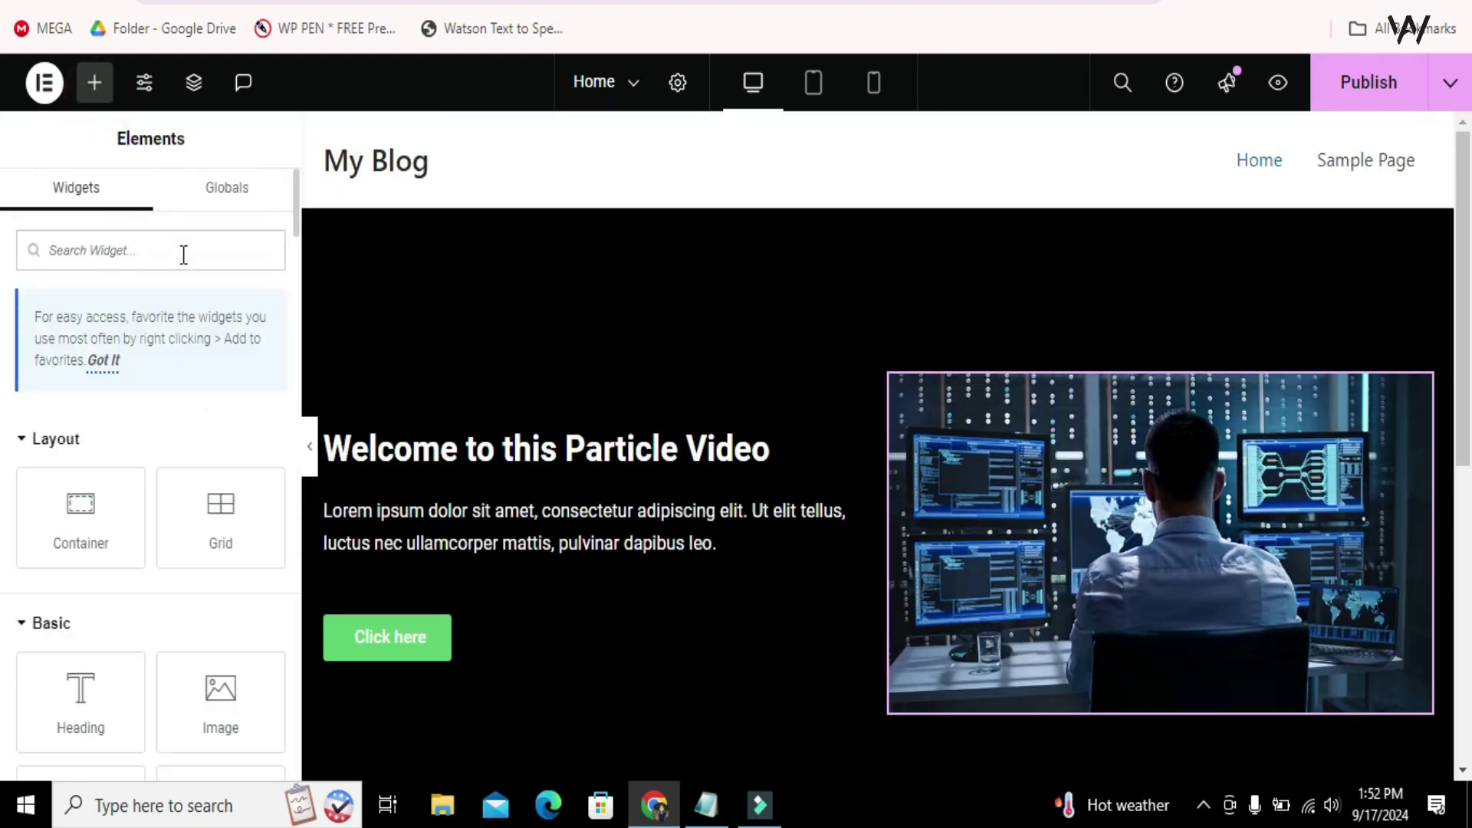
text(html)
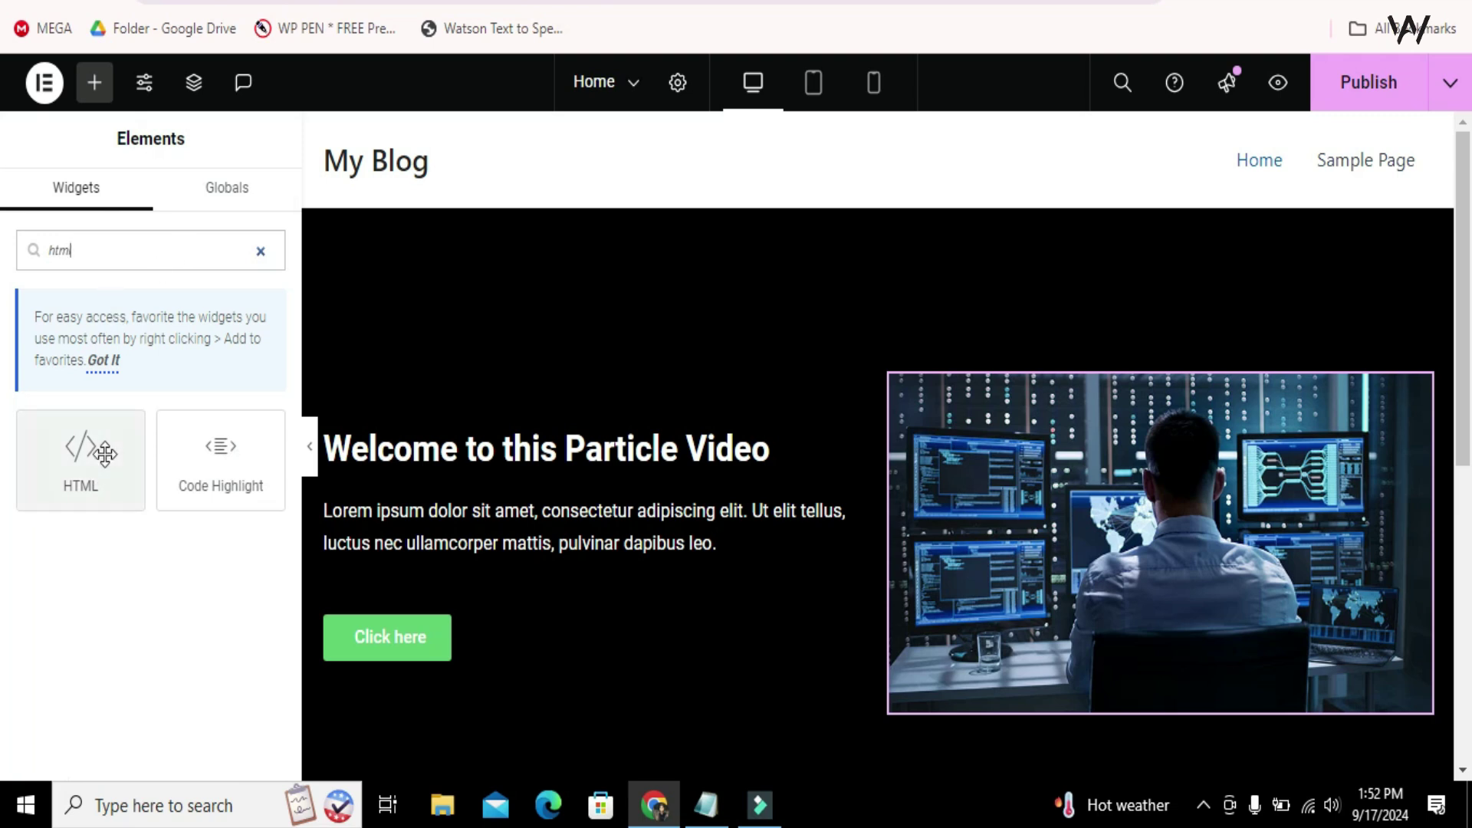
drag(81, 452, 569, 648)
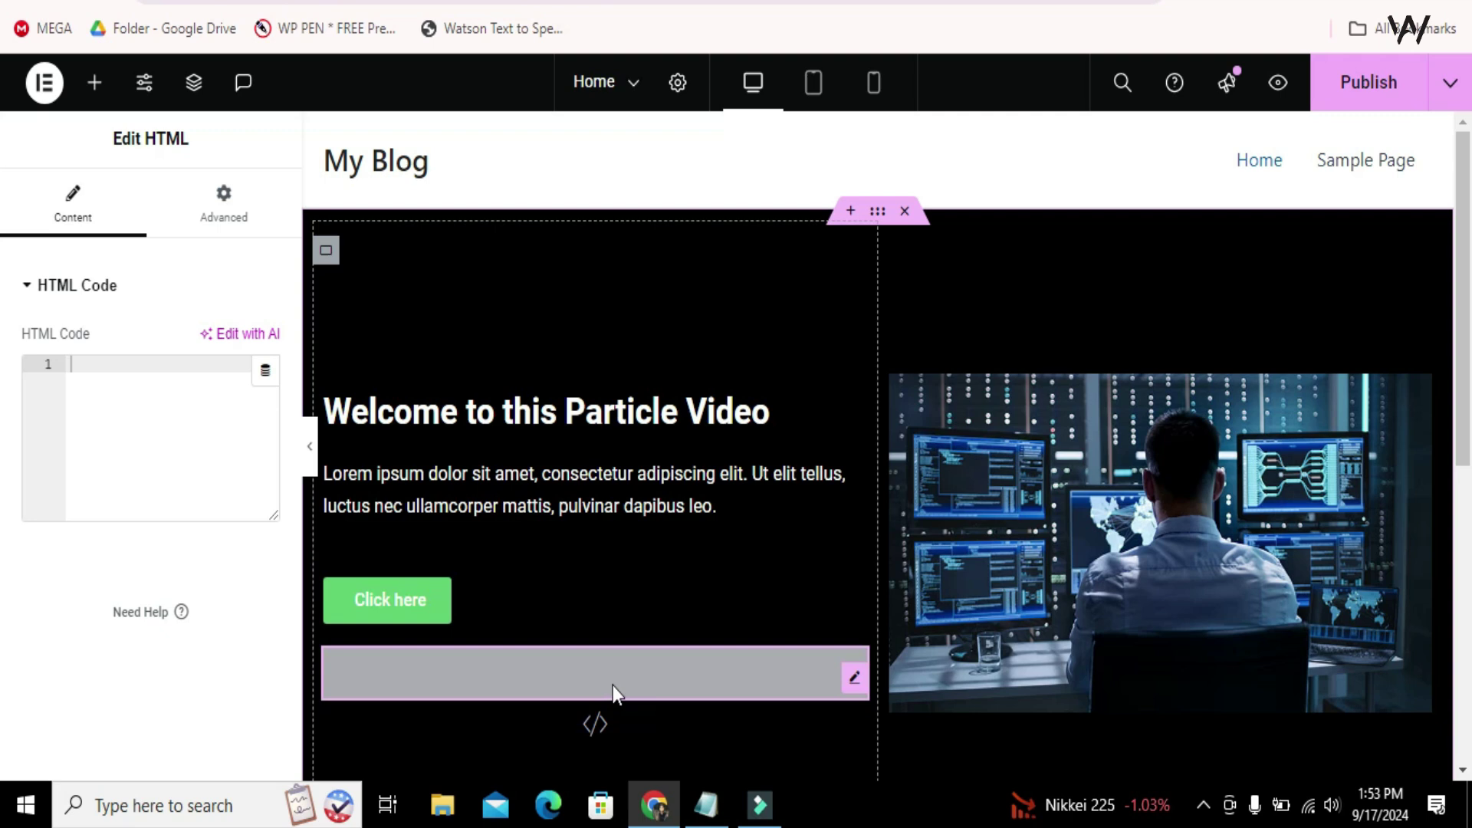
Paste the Notepad particles.js snippet into the HTML widget's code, then go to the demo tab.
click(708, 813)
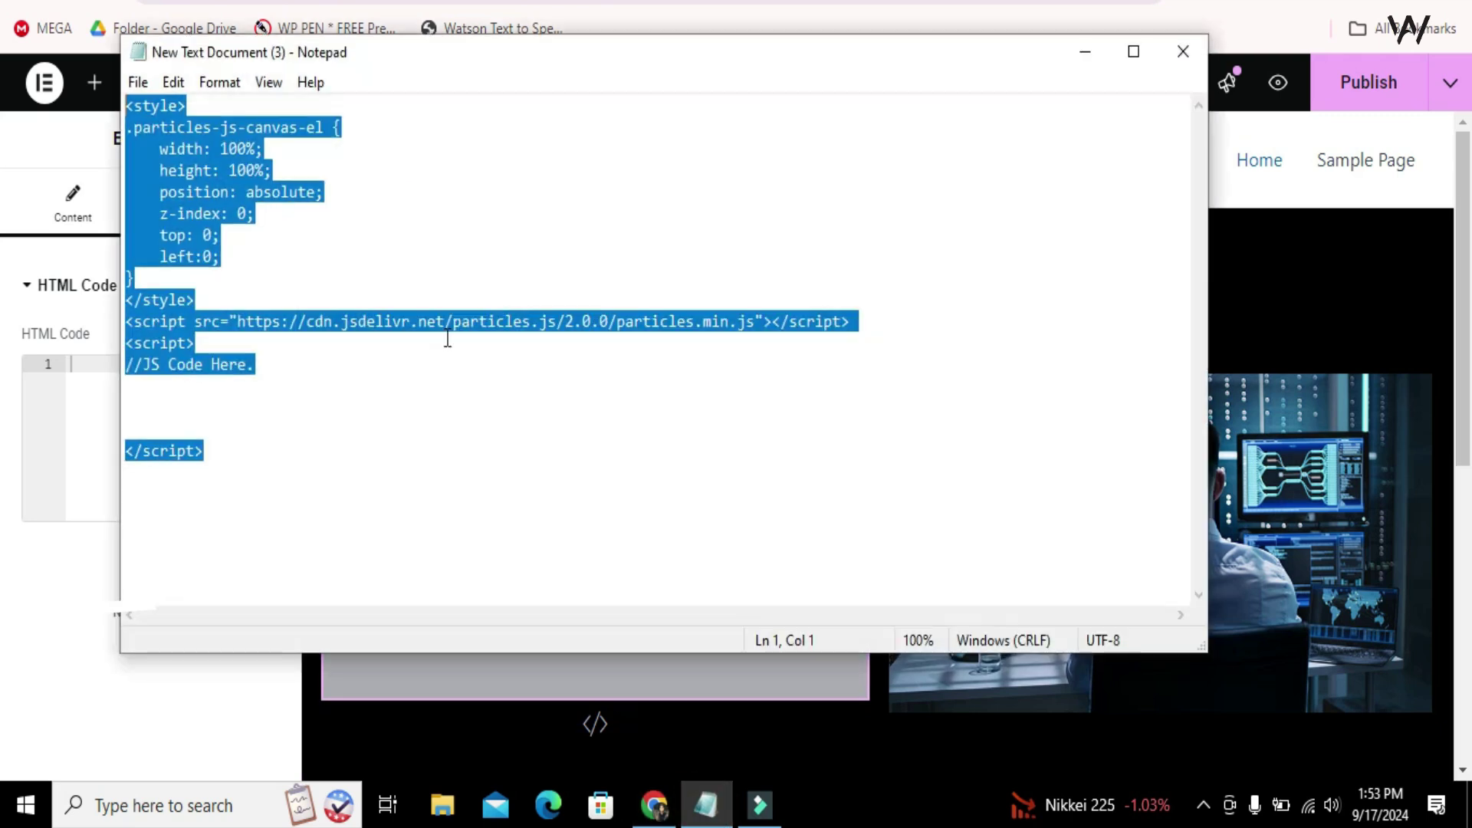
click(525, 491)
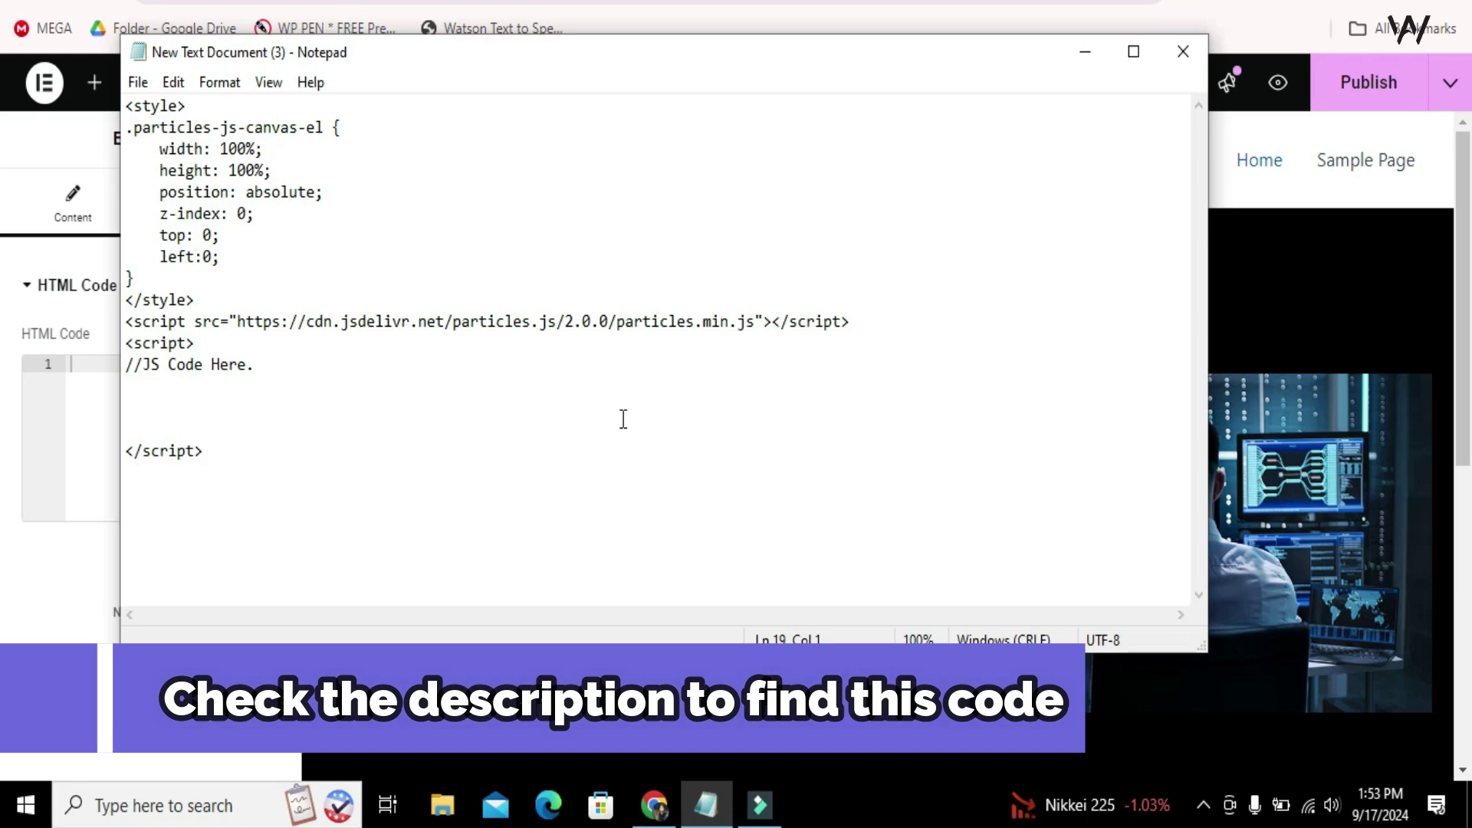
key(ctrl+a)
key(ctrl+c)
click(1087, 52)
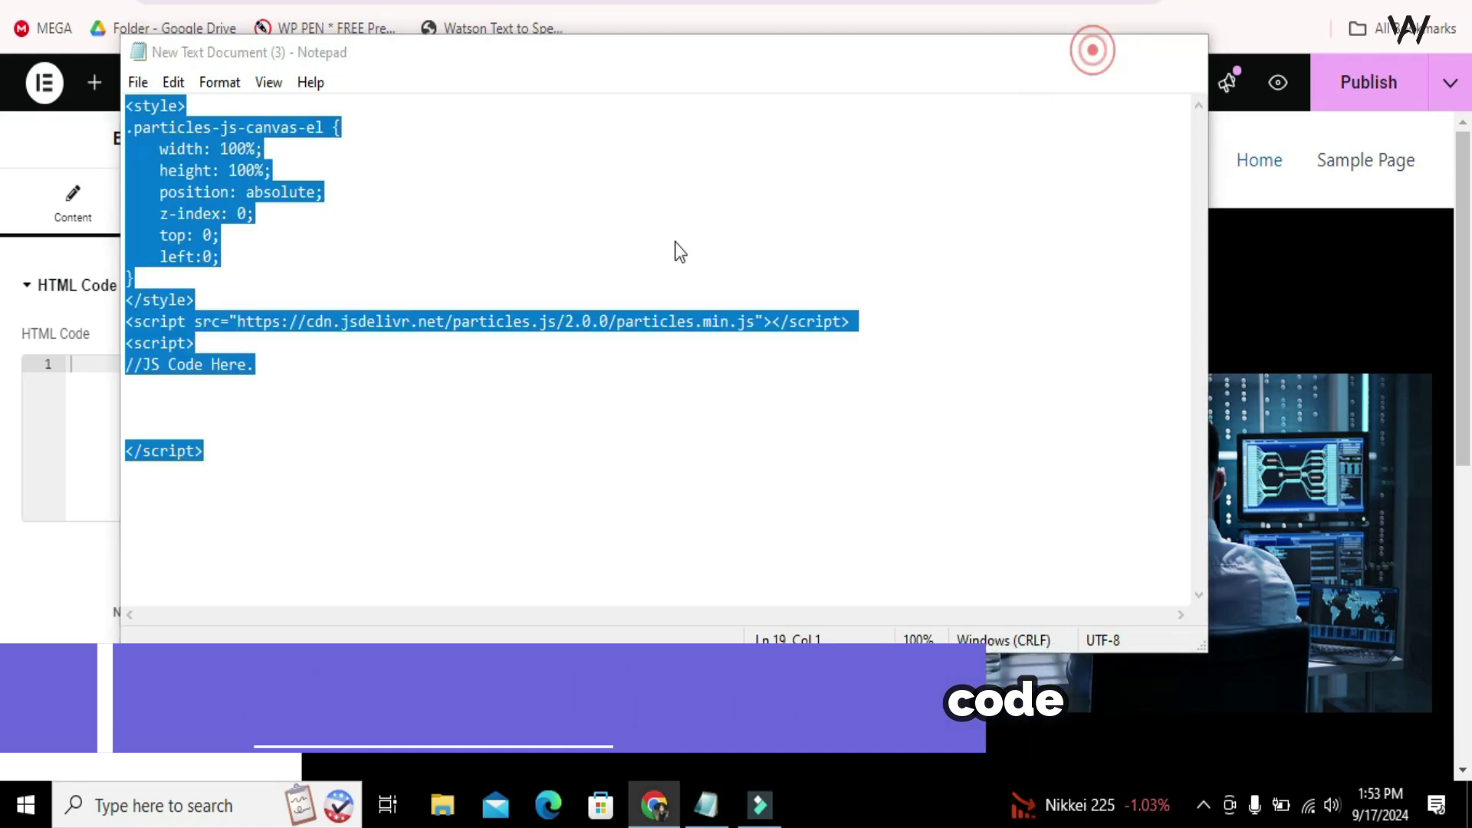
click(123, 399)
key(ctrl+v)
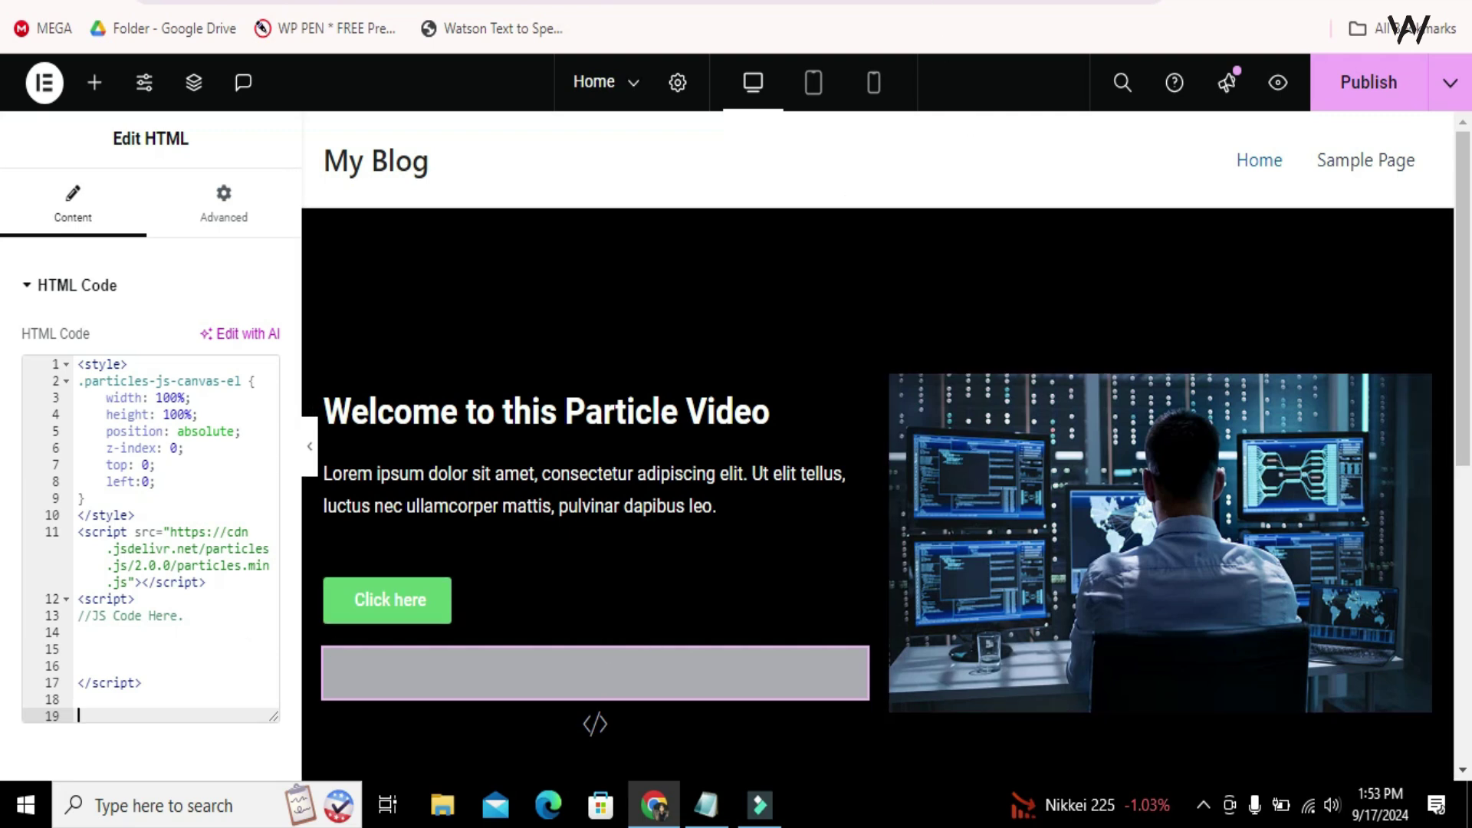
key(ctrl+Tab)
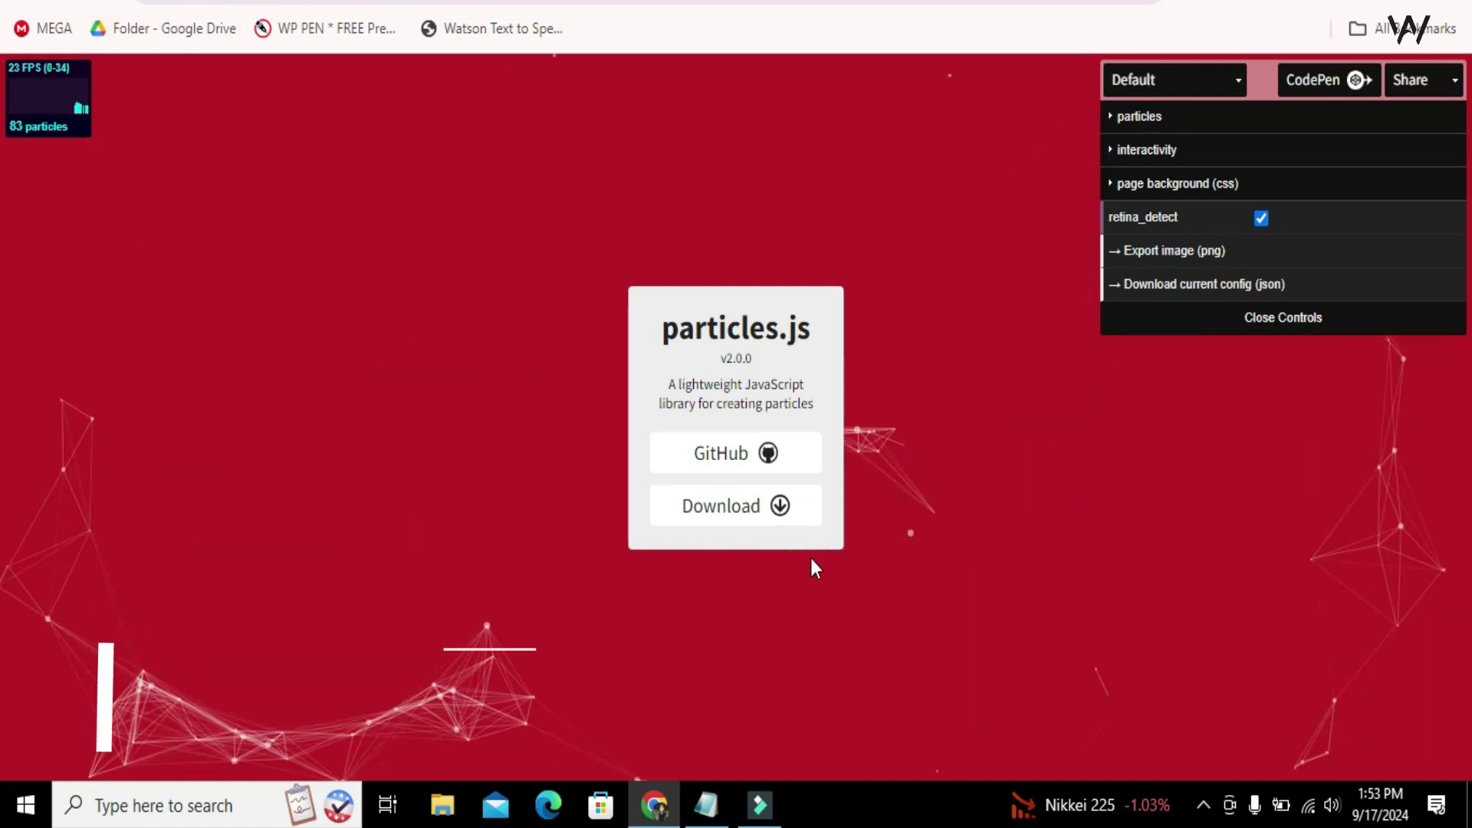
Preview the NASA and Bubble presets, ending on the red Snow preset.
click(1225, 90)
click(1138, 148)
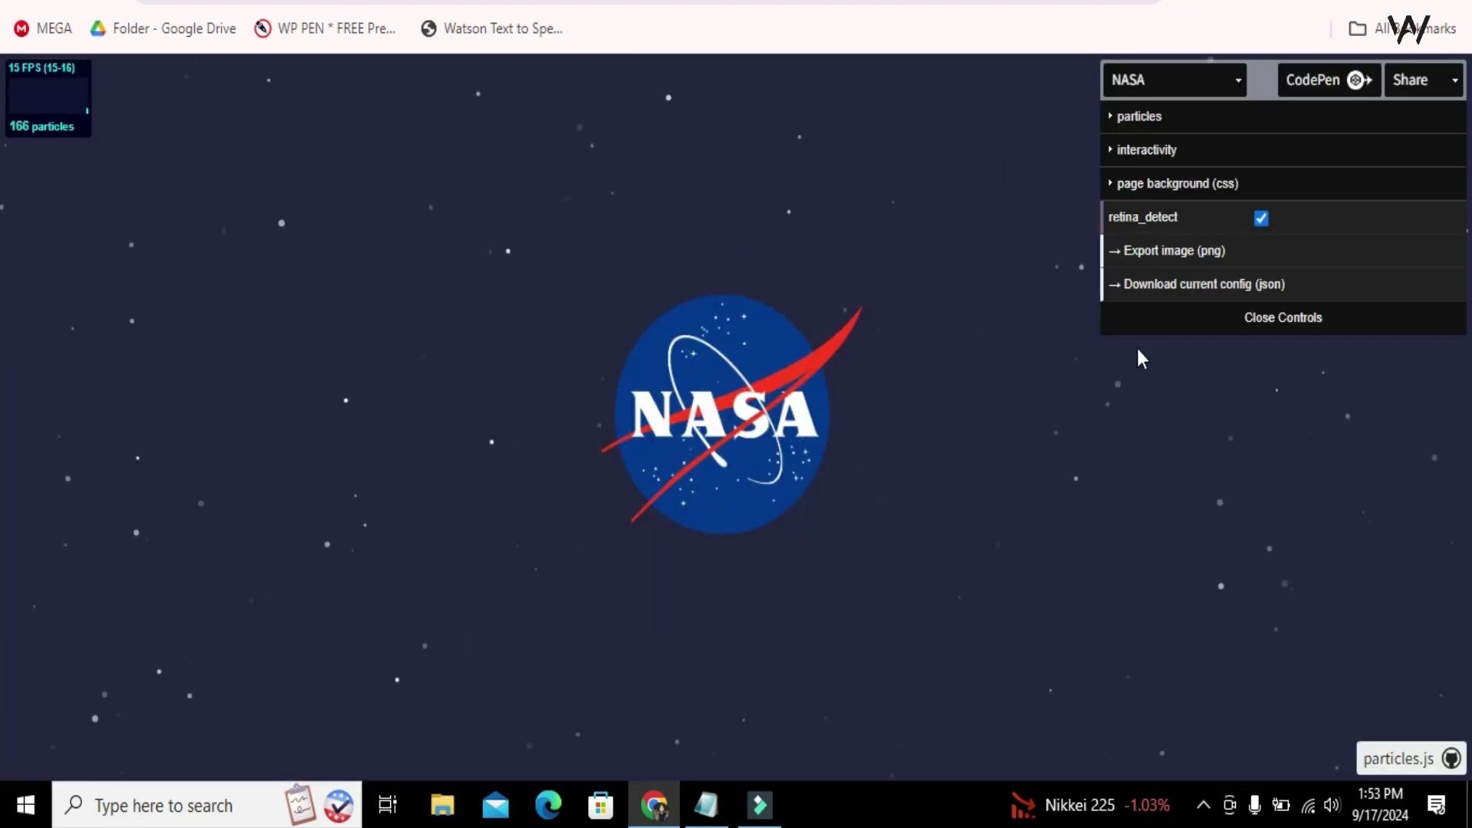
click(1233, 91)
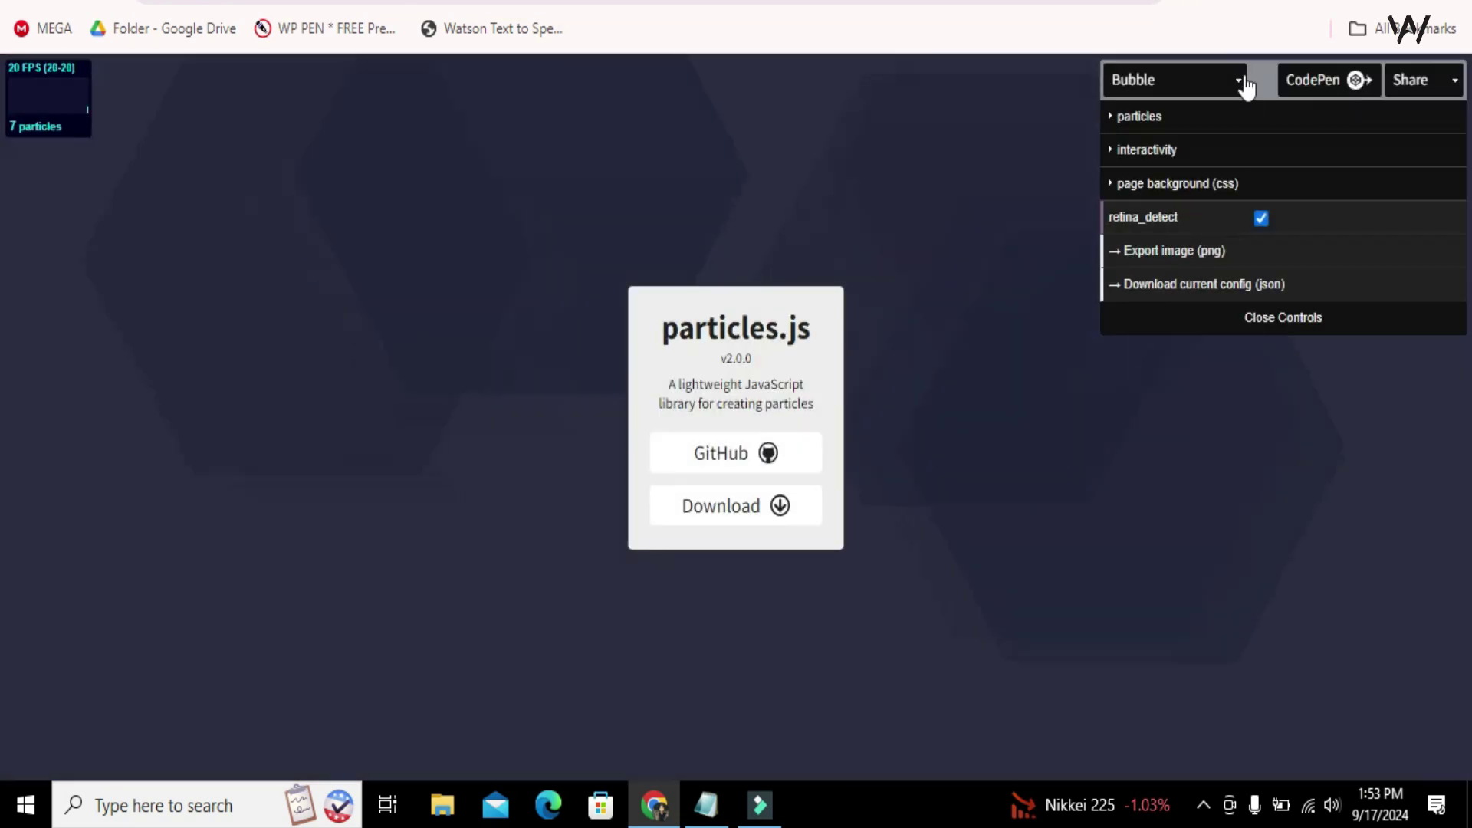
click(1244, 79)
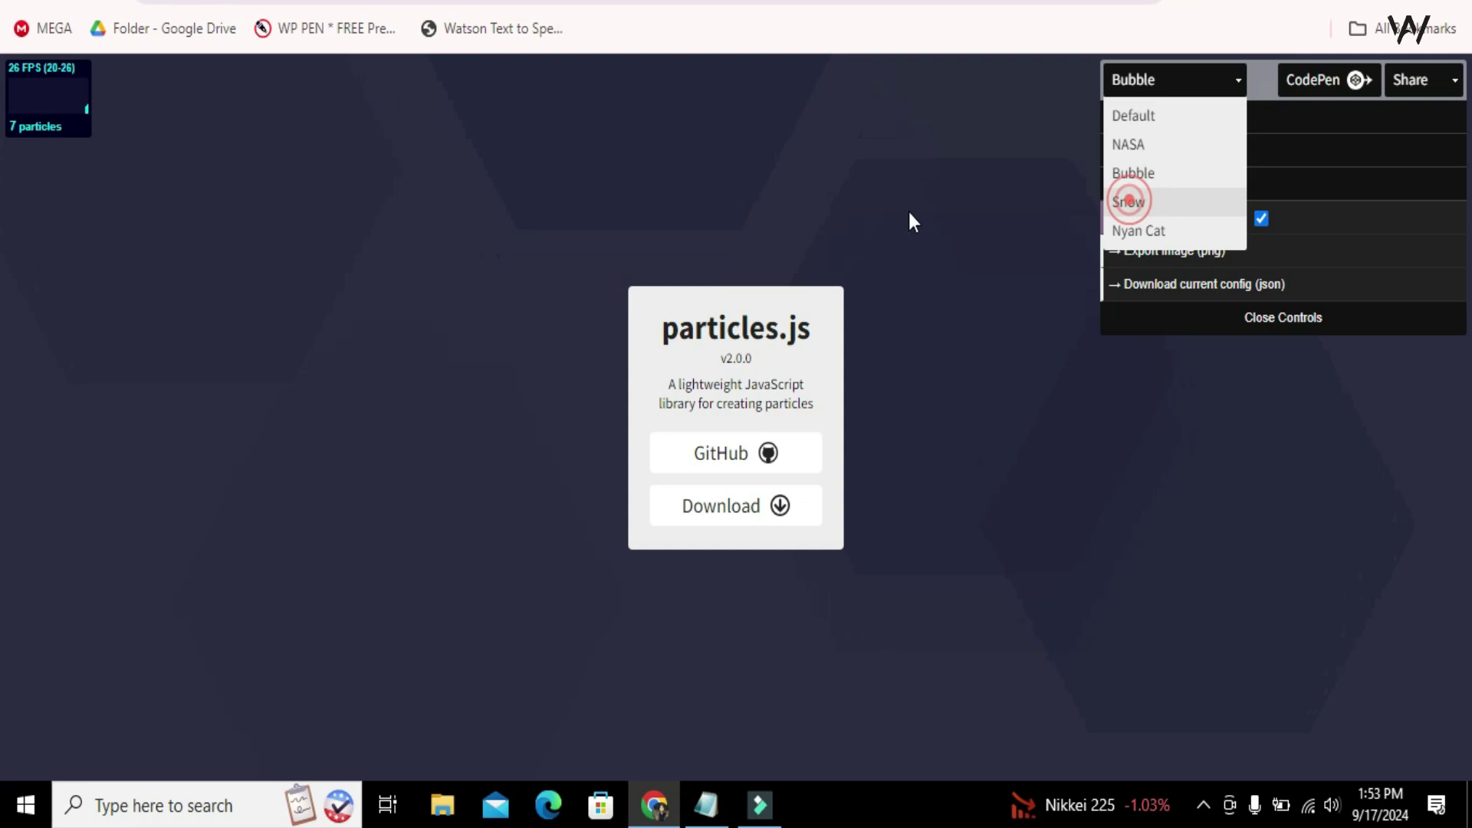
click(1128, 201)
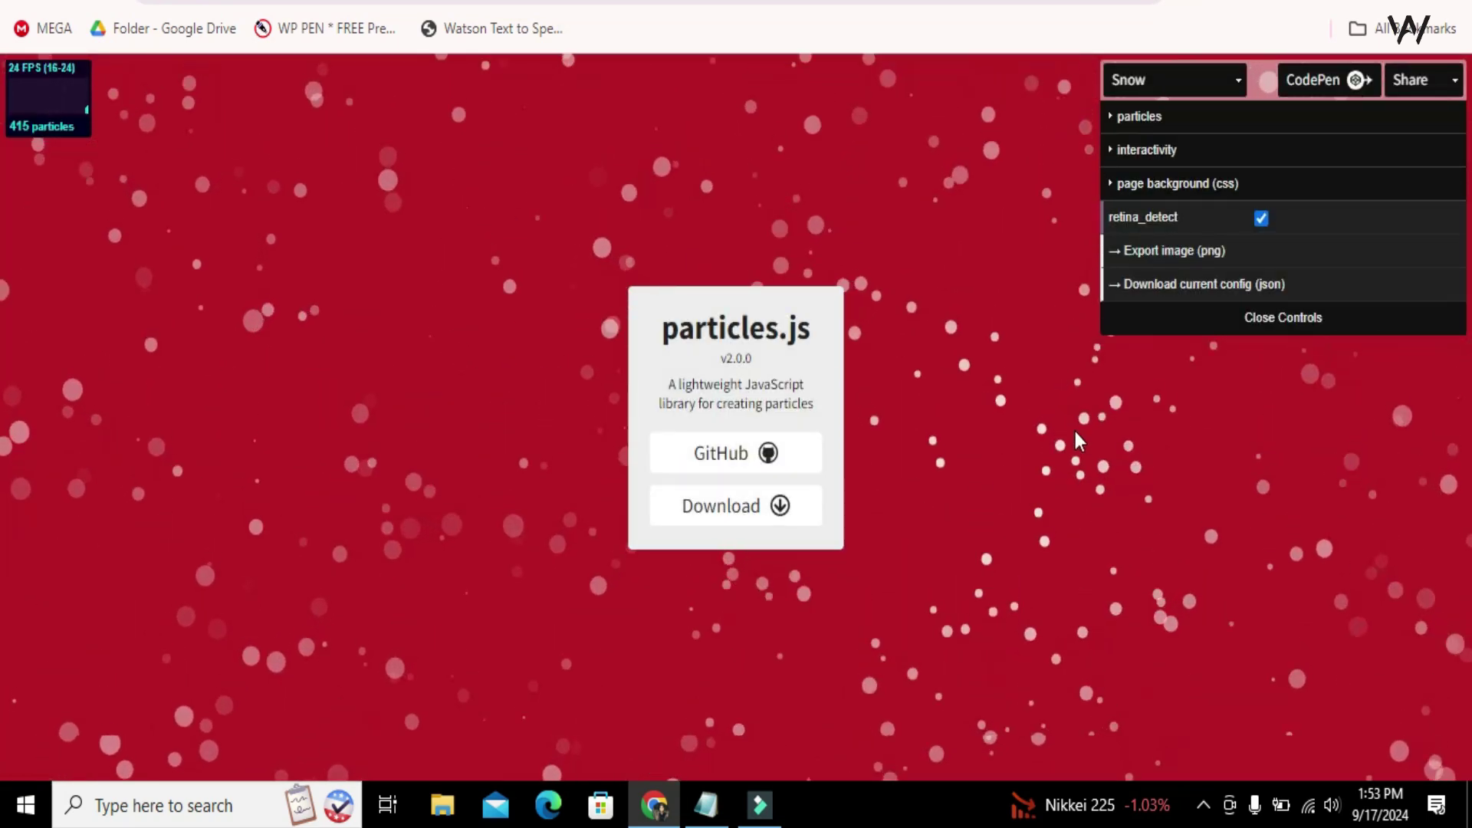
Switch to the Default preset and raise the particle number to 95.
click(1155, 84)
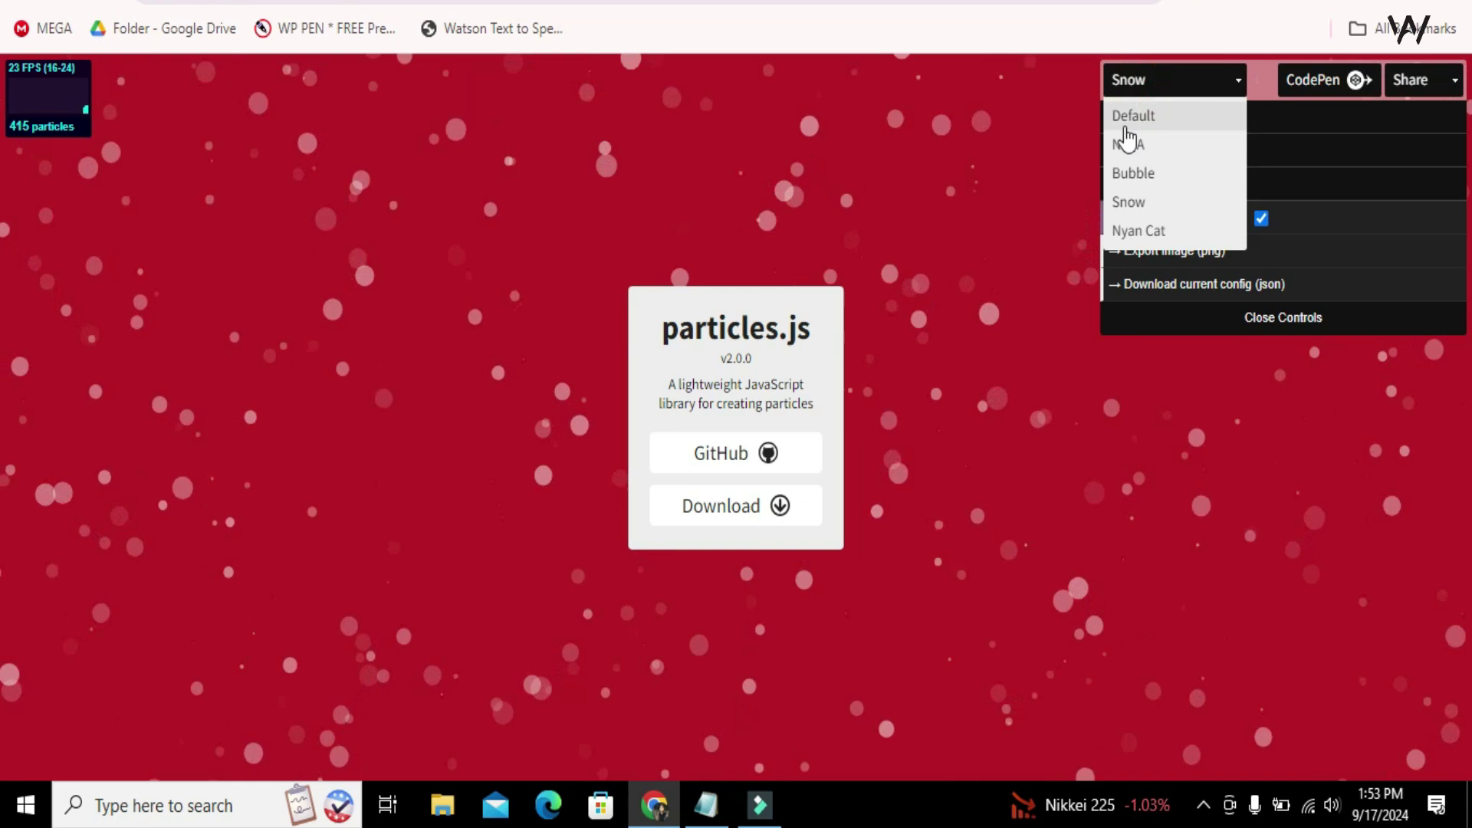
click(1142, 115)
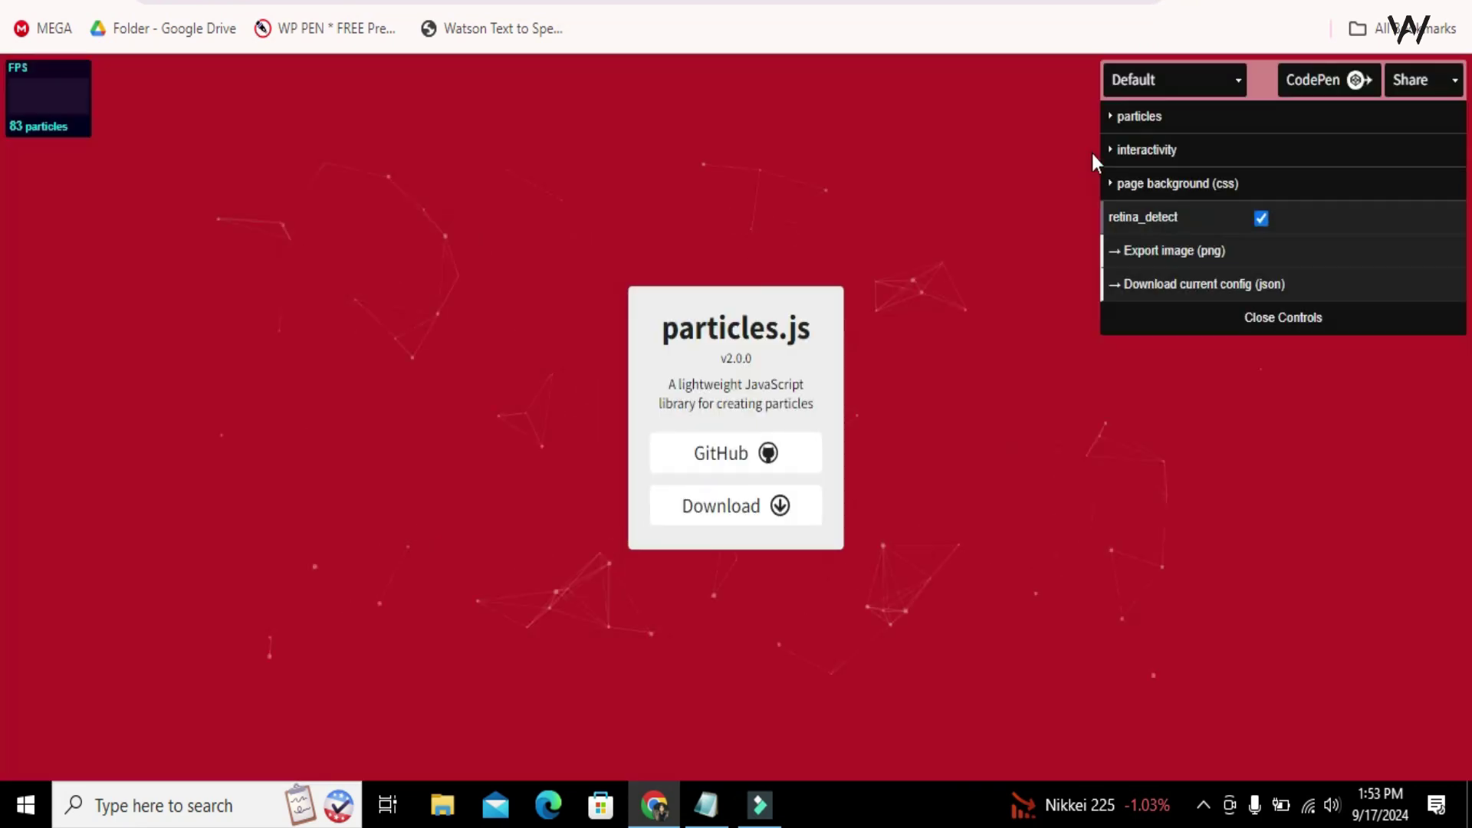
click(1115, 119)
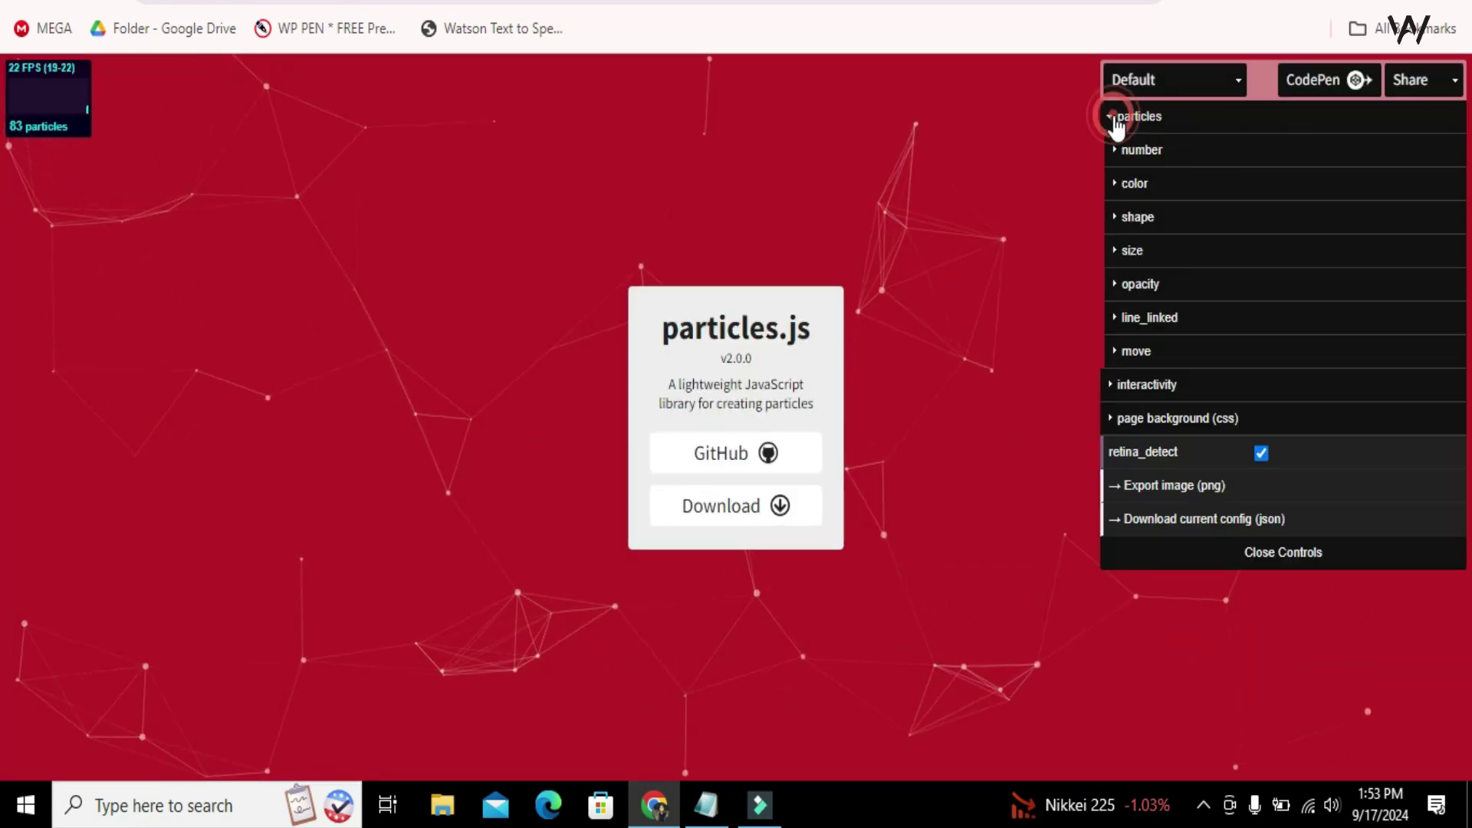
click(1118, 150)
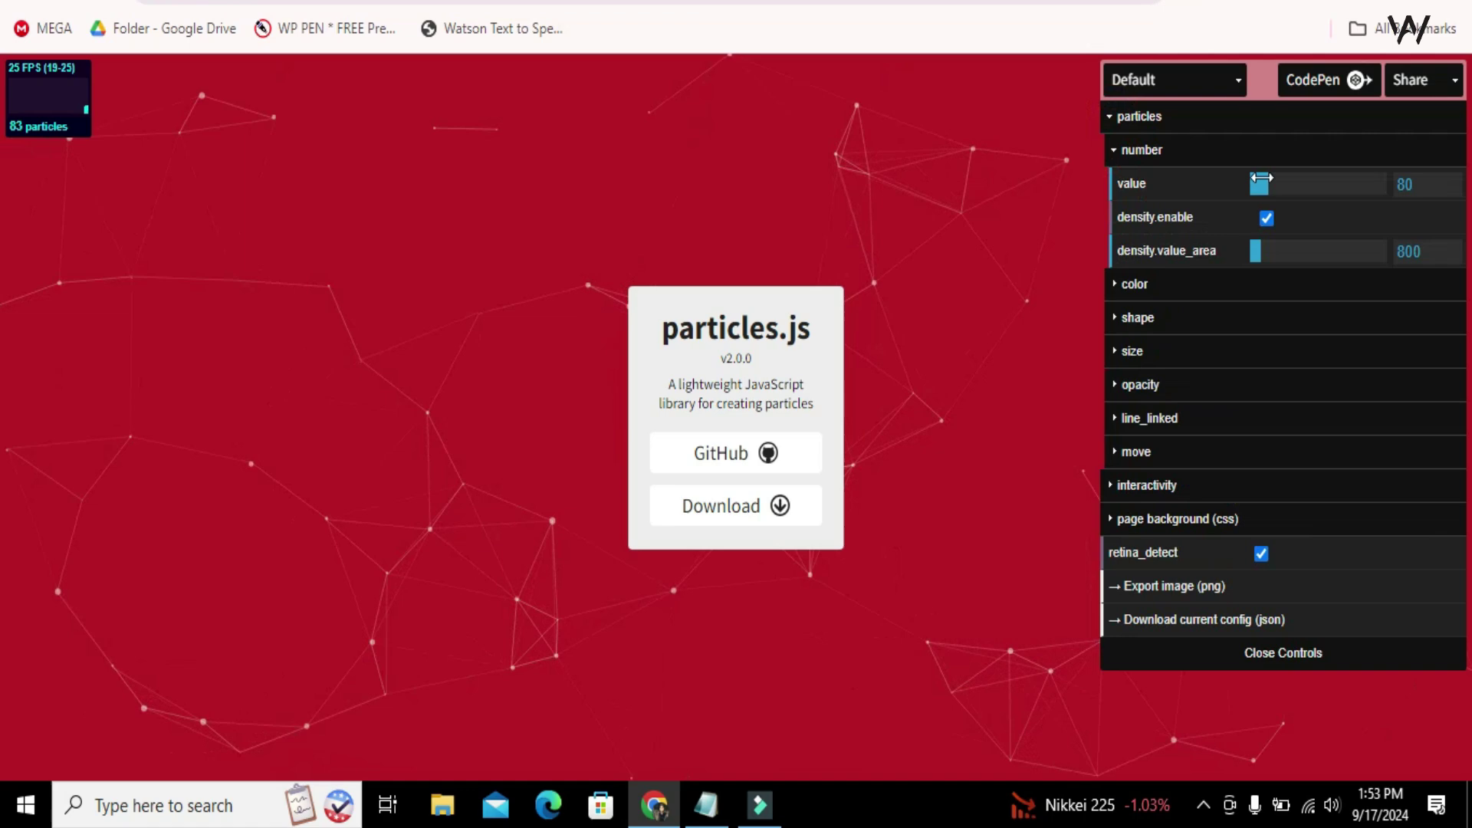
mouse_move(1262, 182)
mouse_down()
mouse_move(1299, 184)
mouse_move(1274, 184)
mouse_up()
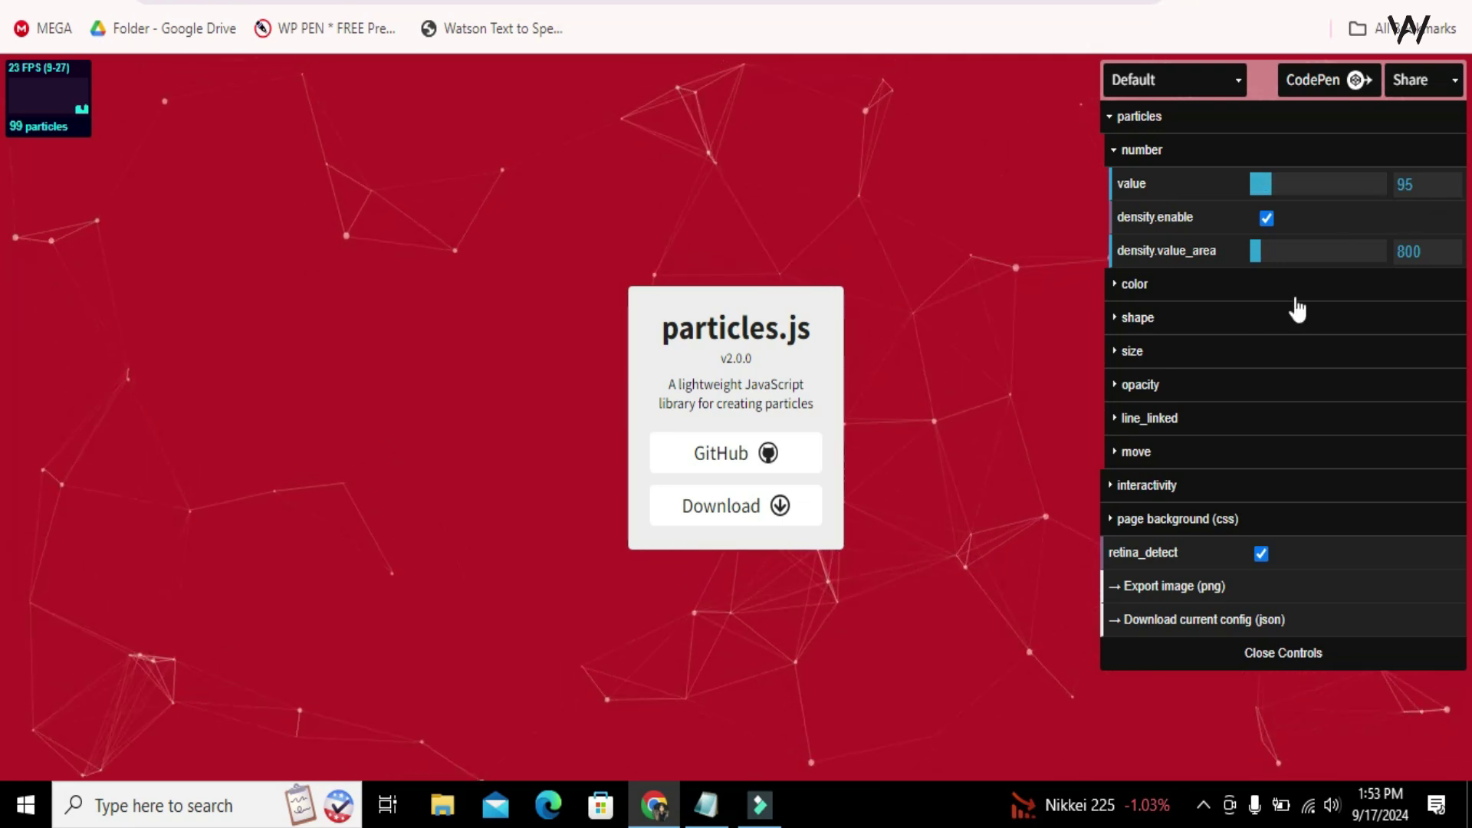
Set the particle colour to white #ffffff and keep the shape as circle.
click(1116, 284)
mouse_move(1214, 330)
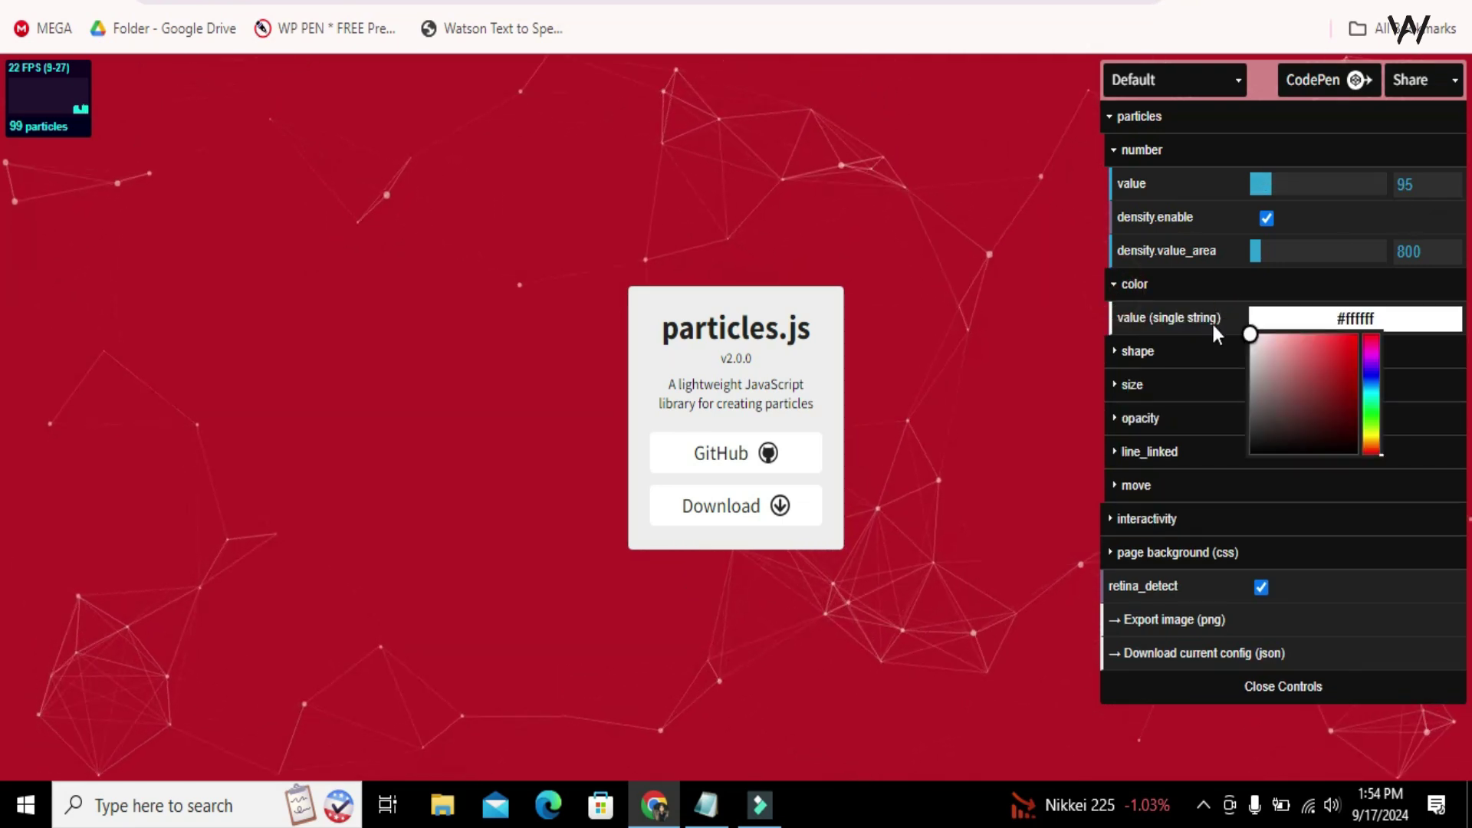
click(1313, 437)
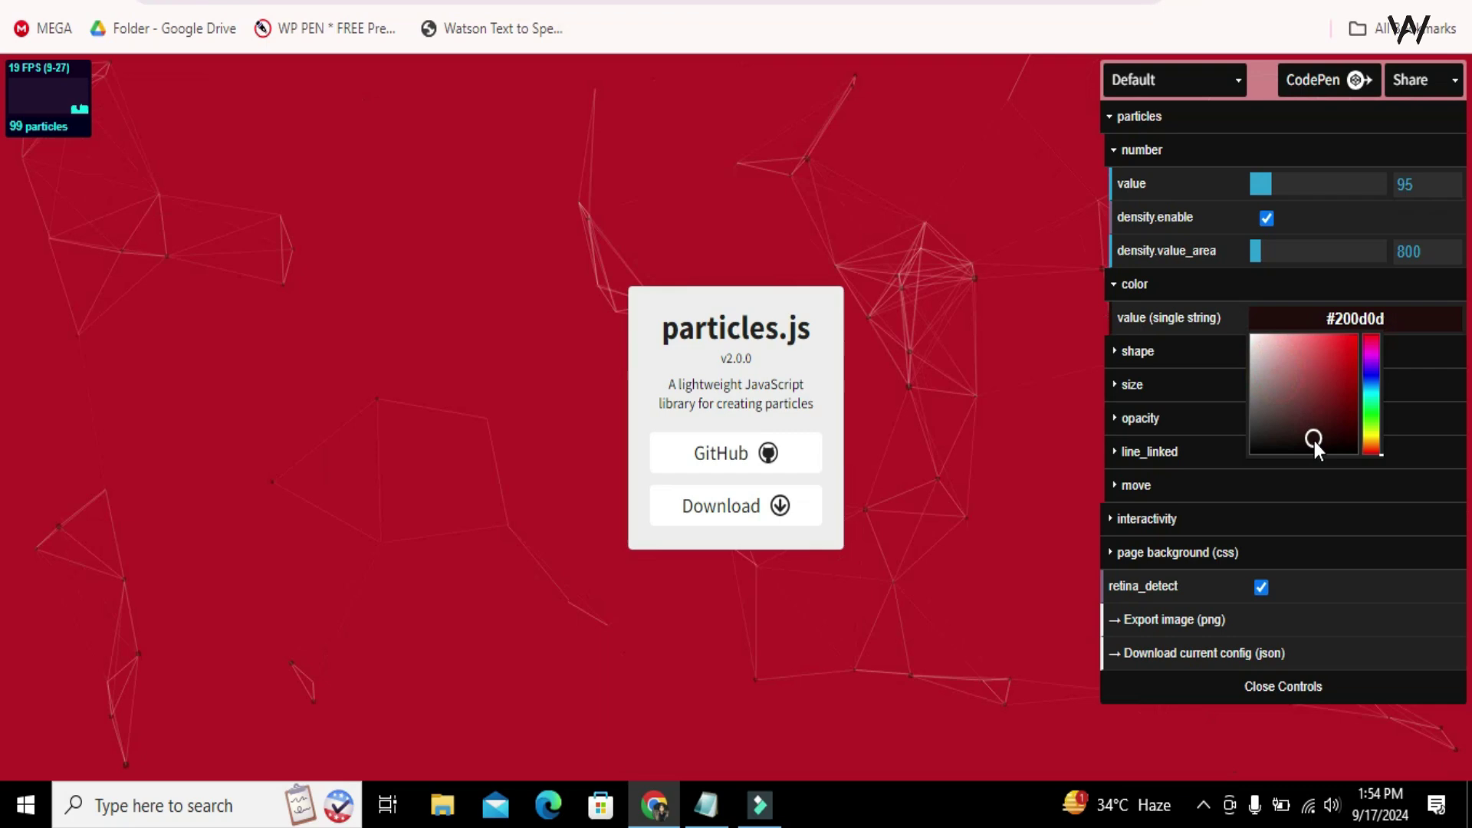
drag(1315, 440, 1214, 314)
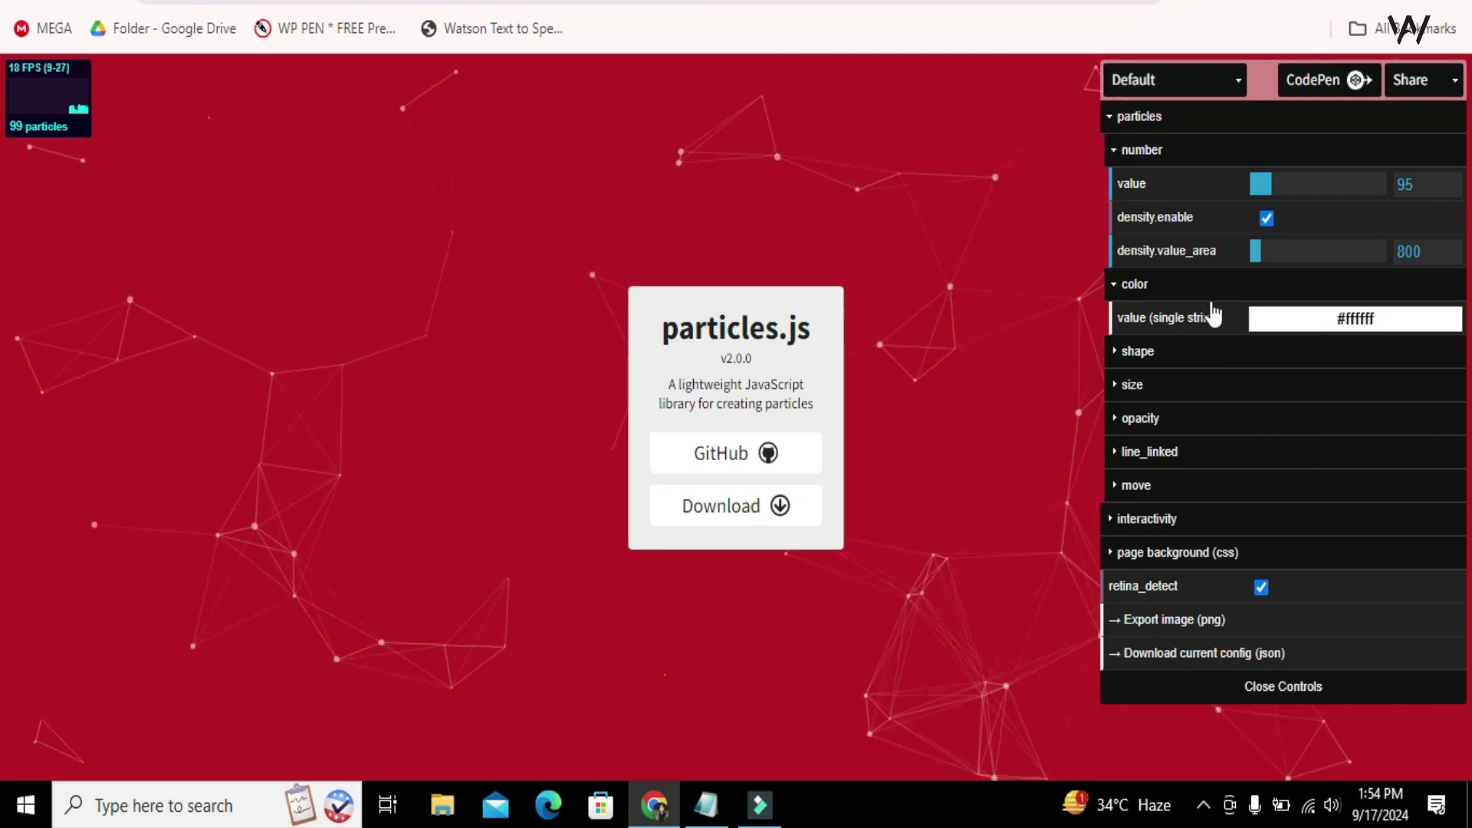
click(1133, 354)
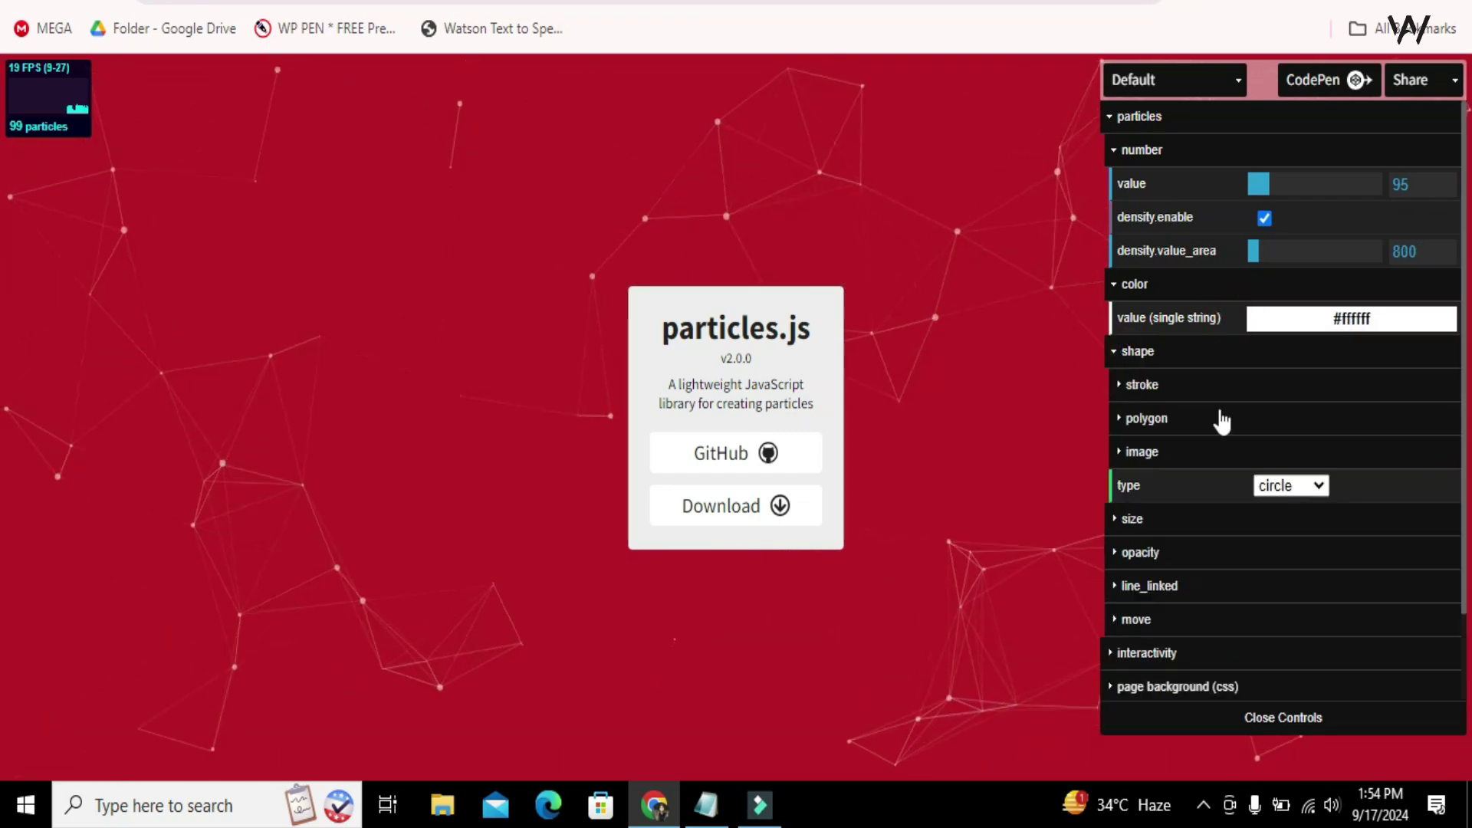
click(1315, 490)
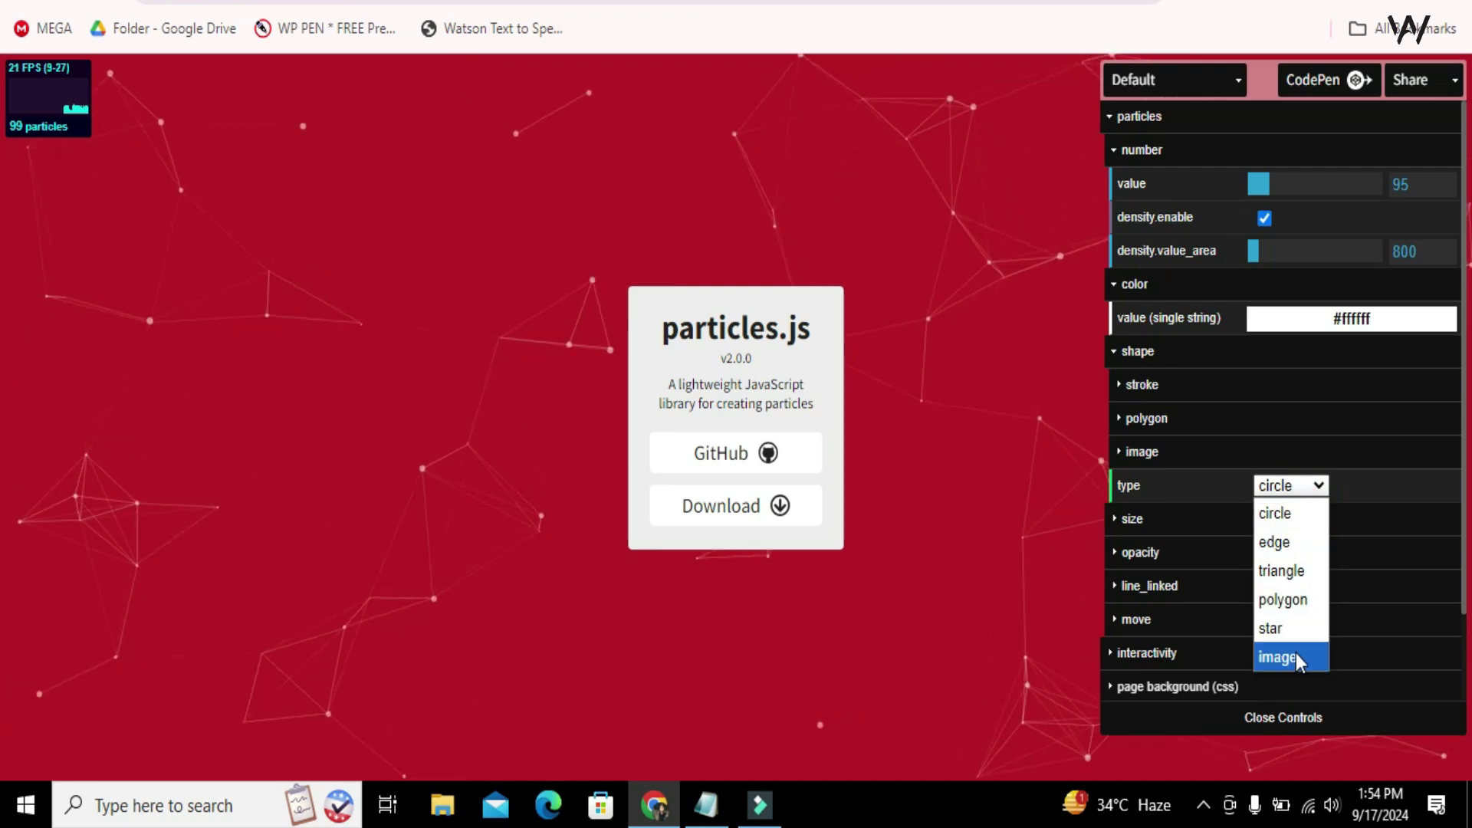
click(1146, 512)
Set the particle size to 3 and the opacity to 0.63.
click(1125, 521)
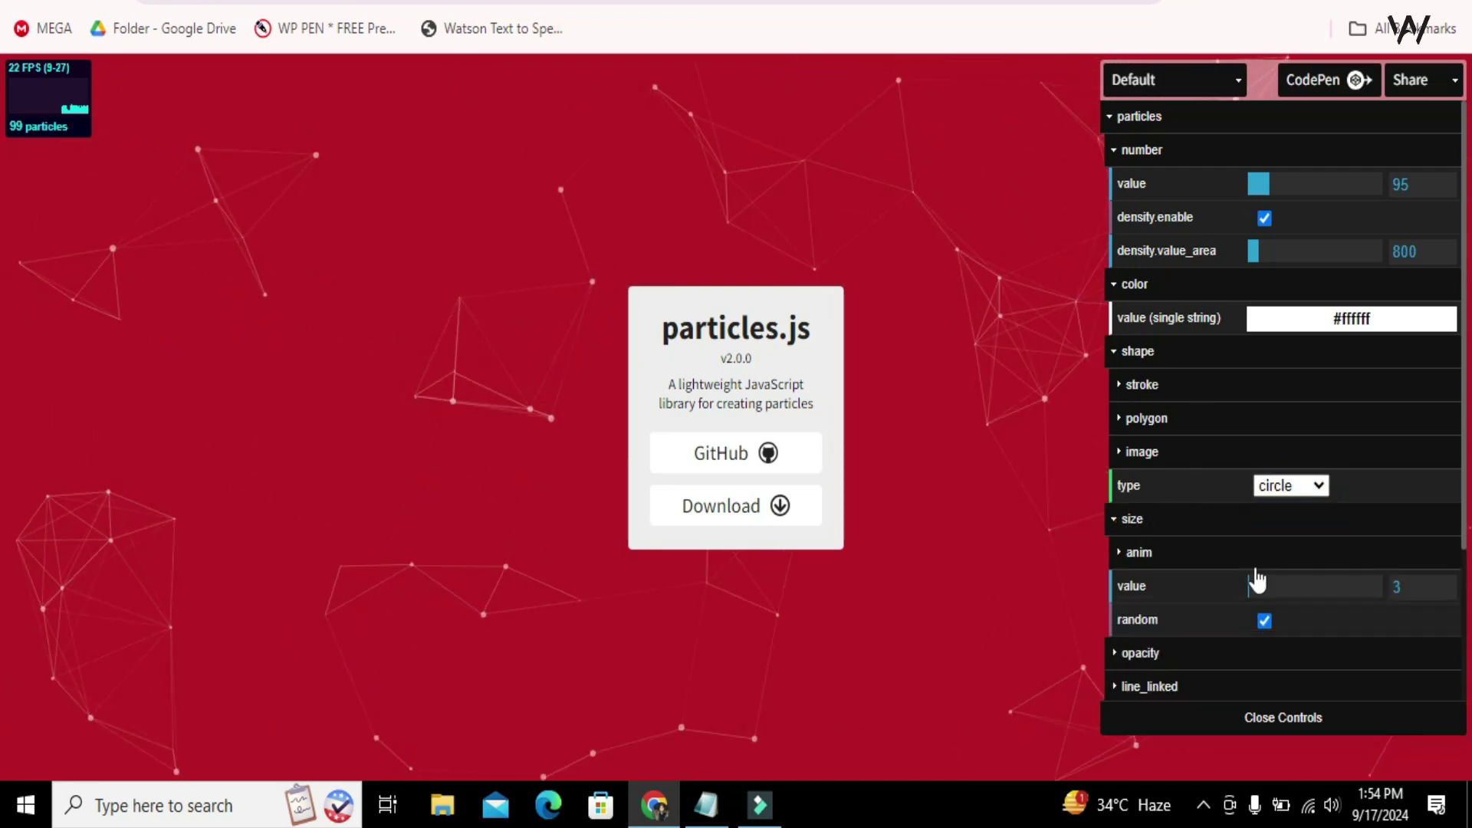
mouse_move(1249, 599)
mouse_down()
mouse_move(1265, 595)
mouse_move(1247, 595)
mouse_up()
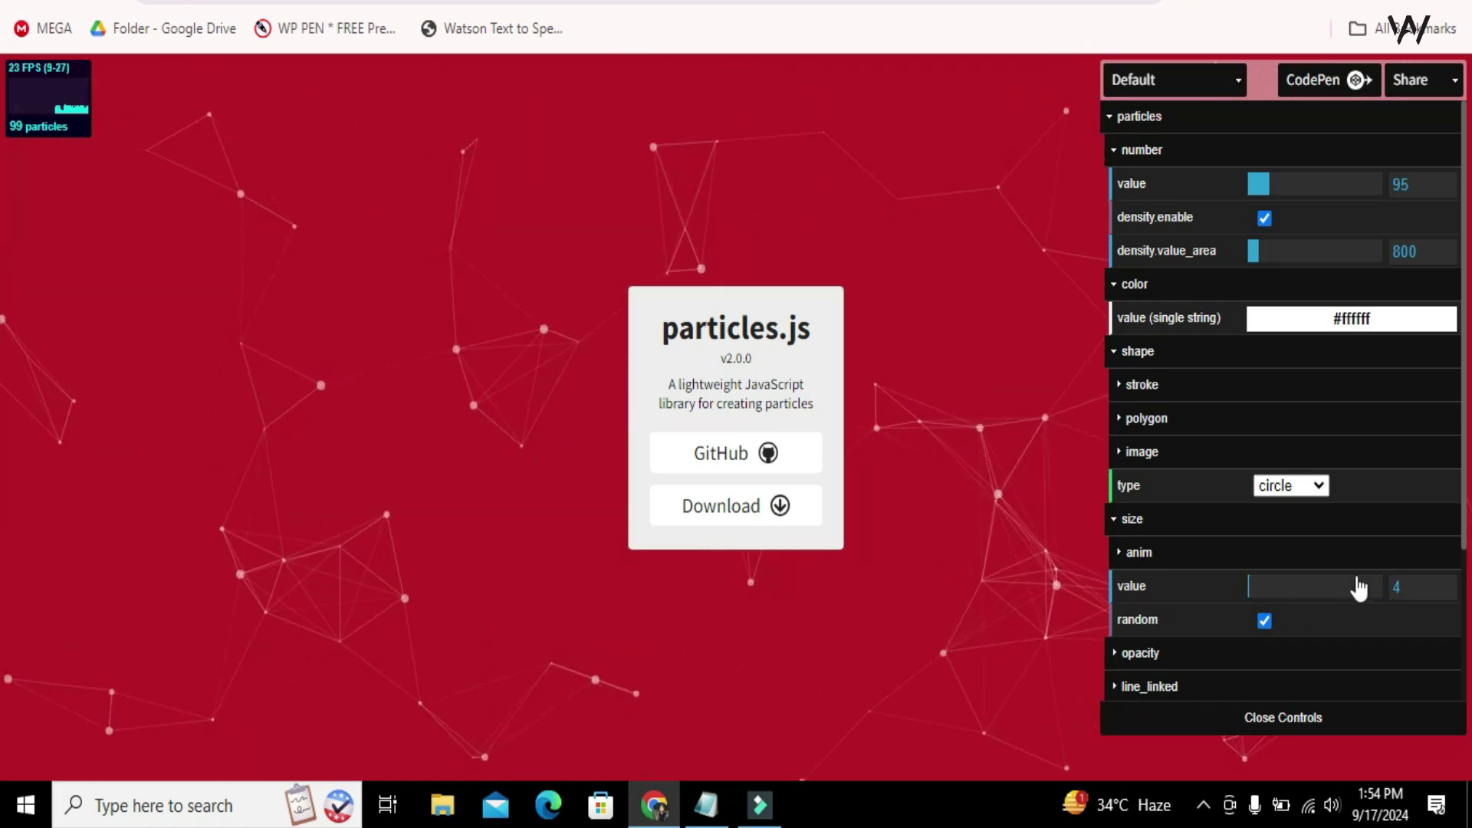
double_click(1406, 586)
text(3)
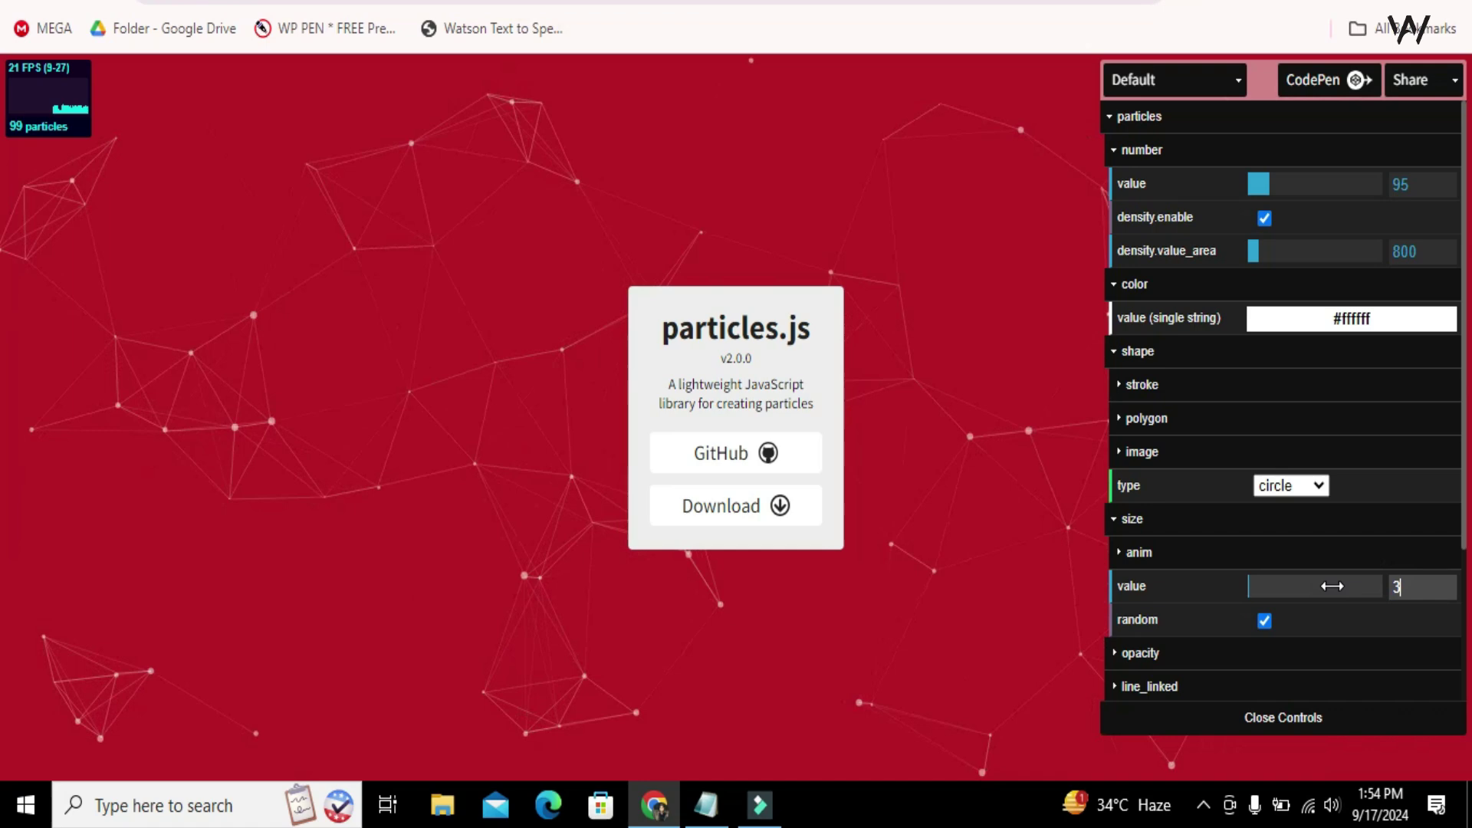
scroll(1125, 627, down, 2)
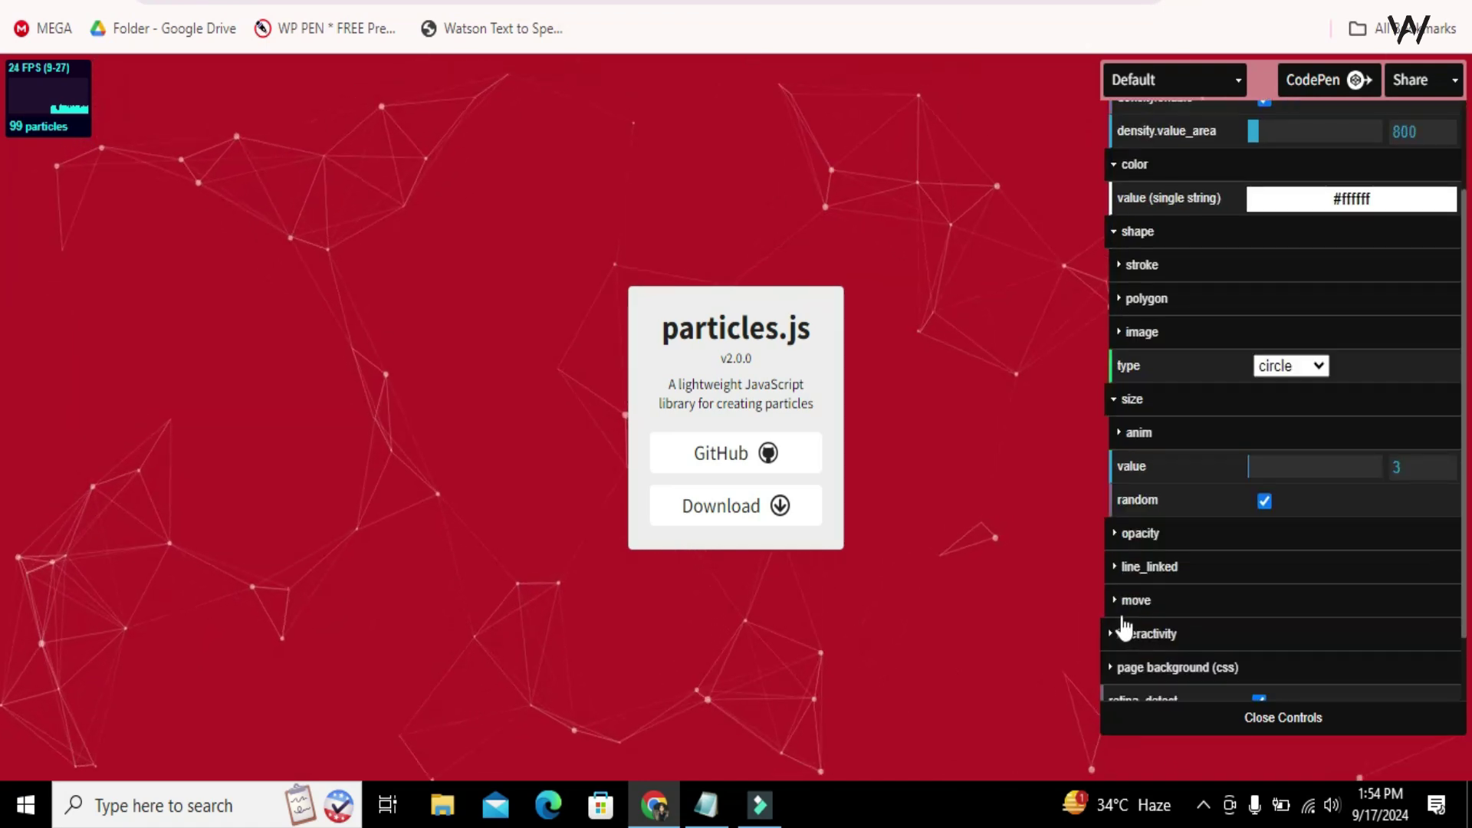
scroll(1121, 606, down, 1)
click(1116, 451)
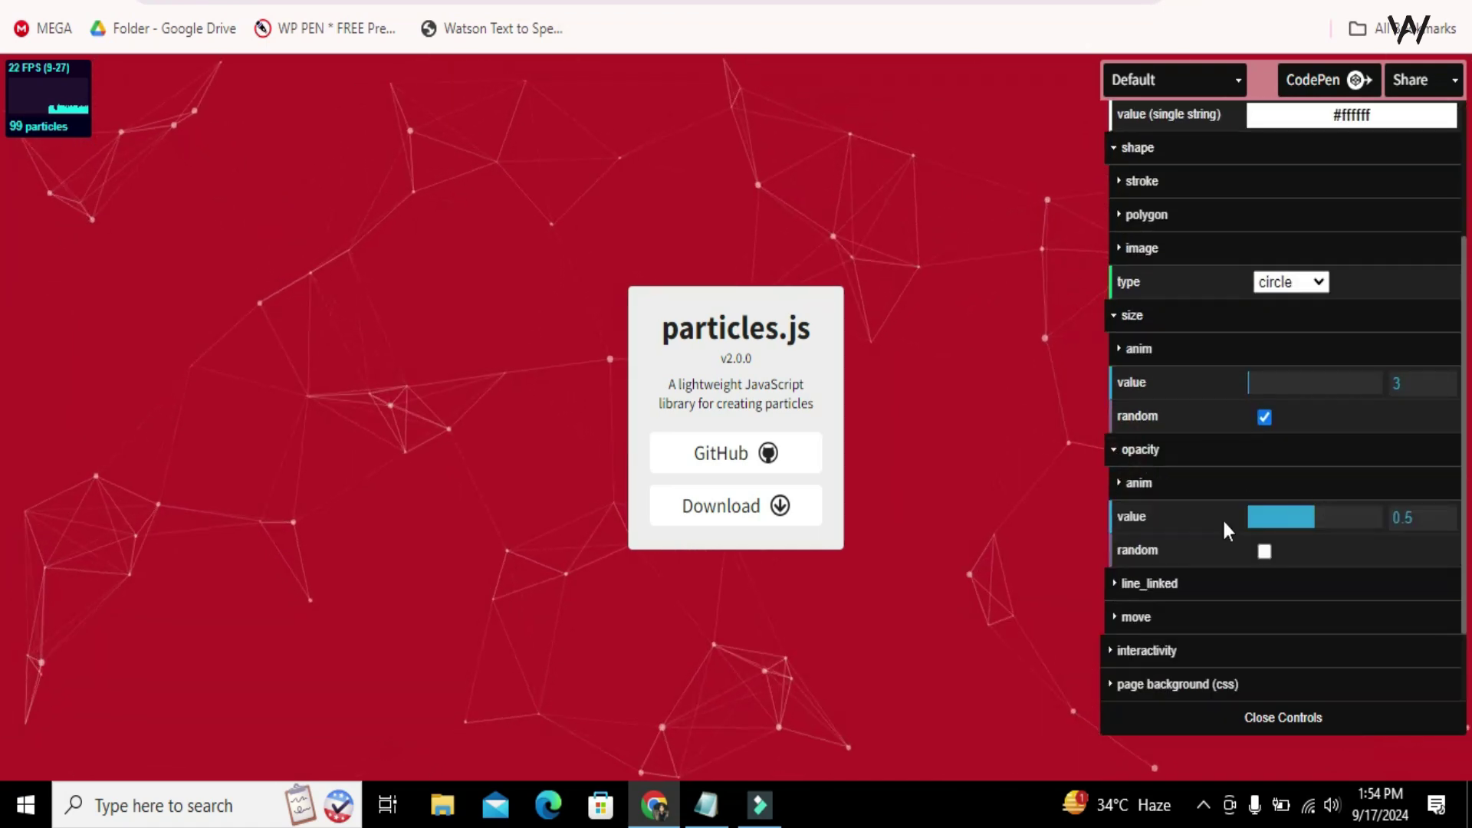
mouse_move(1313, 518)
mouse_down()
mouse_move(1342, 518)
mouse_move(1316, 517)
mouse_up()
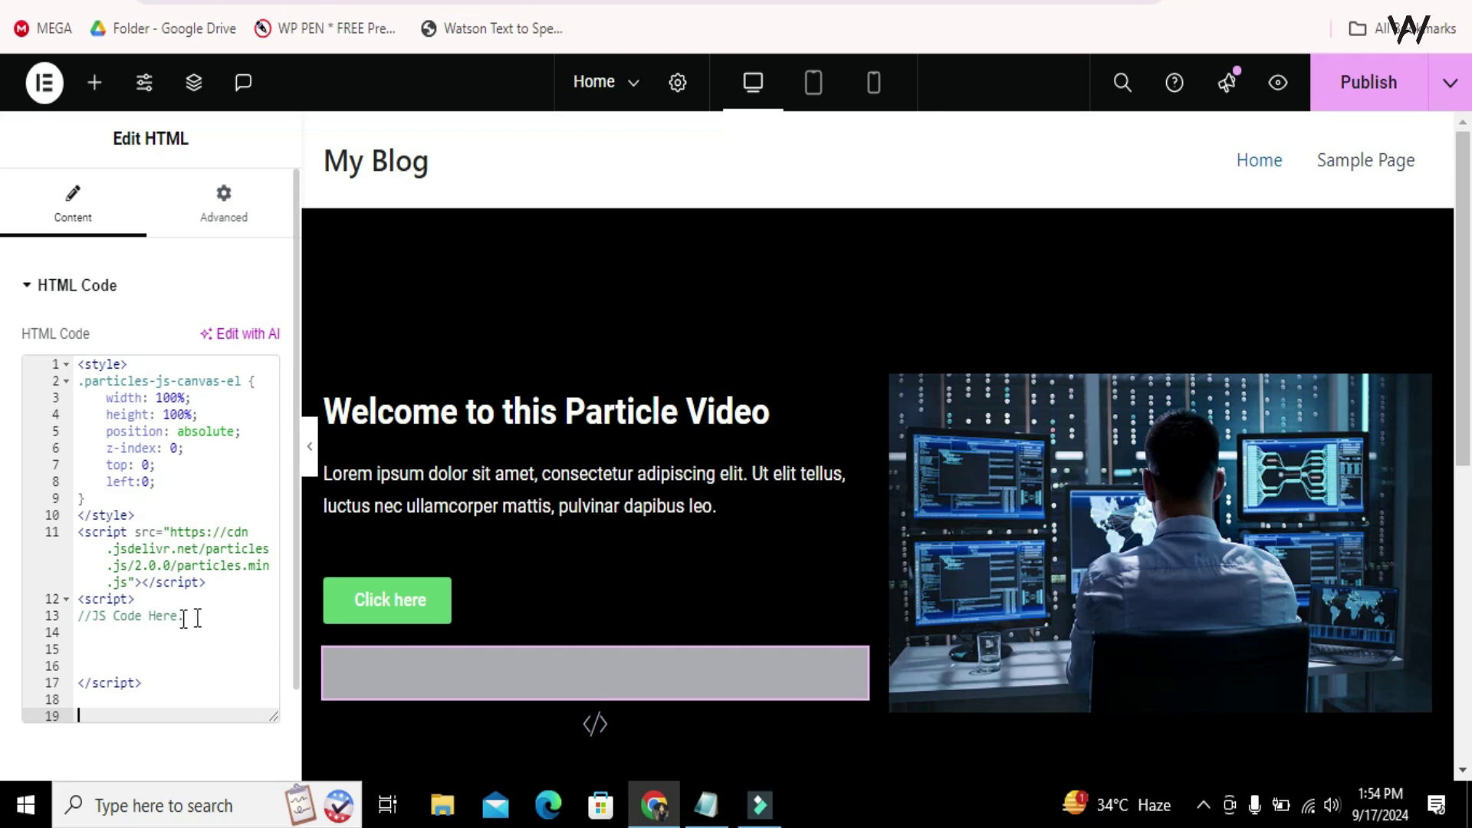
Replace the line 13 placeholder and paste the particlesJS configuration on line 14.
drag(197, 618, 81, 623)
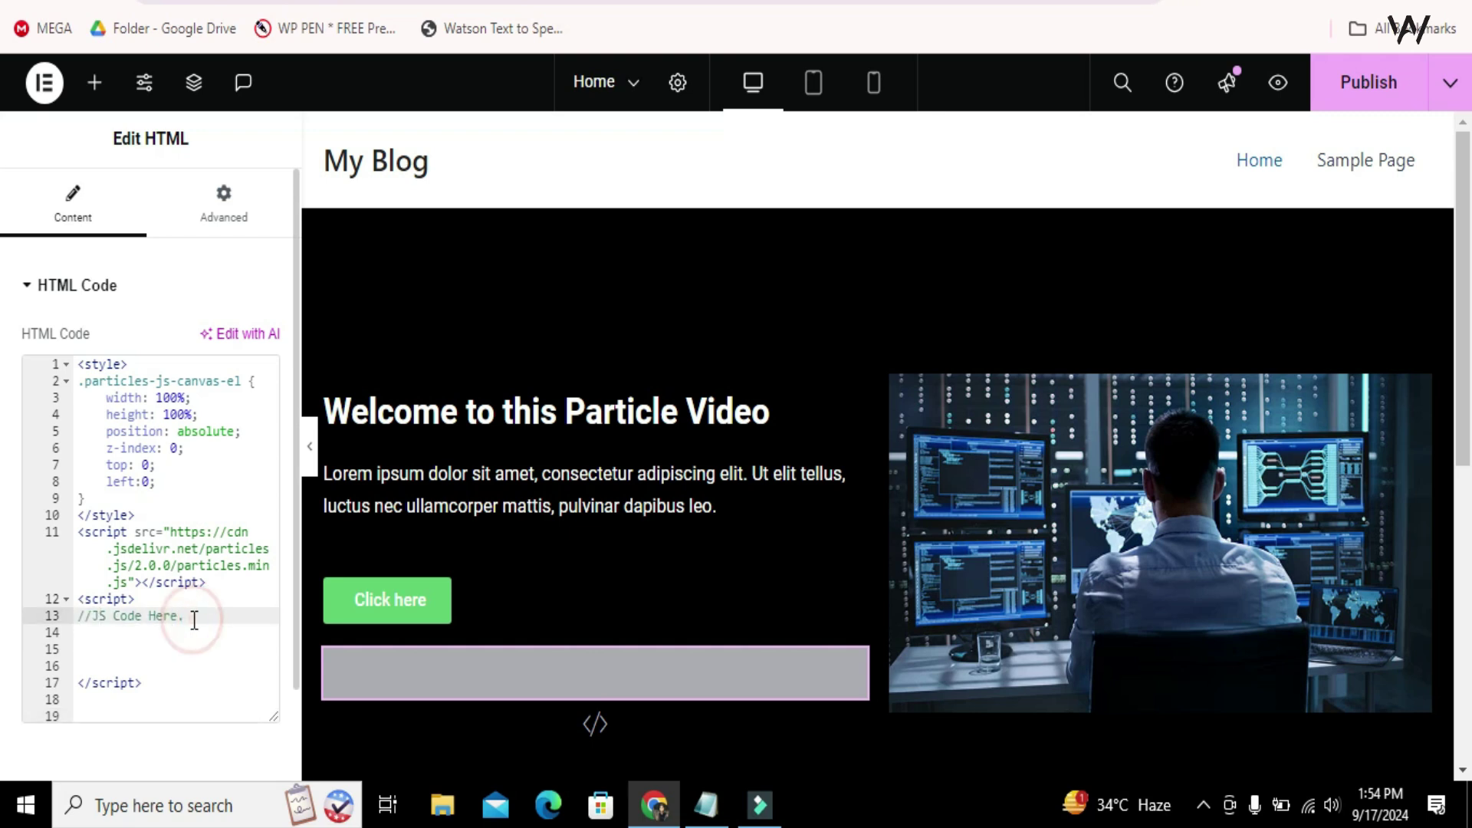
key(Return)
key(ctrl+v)
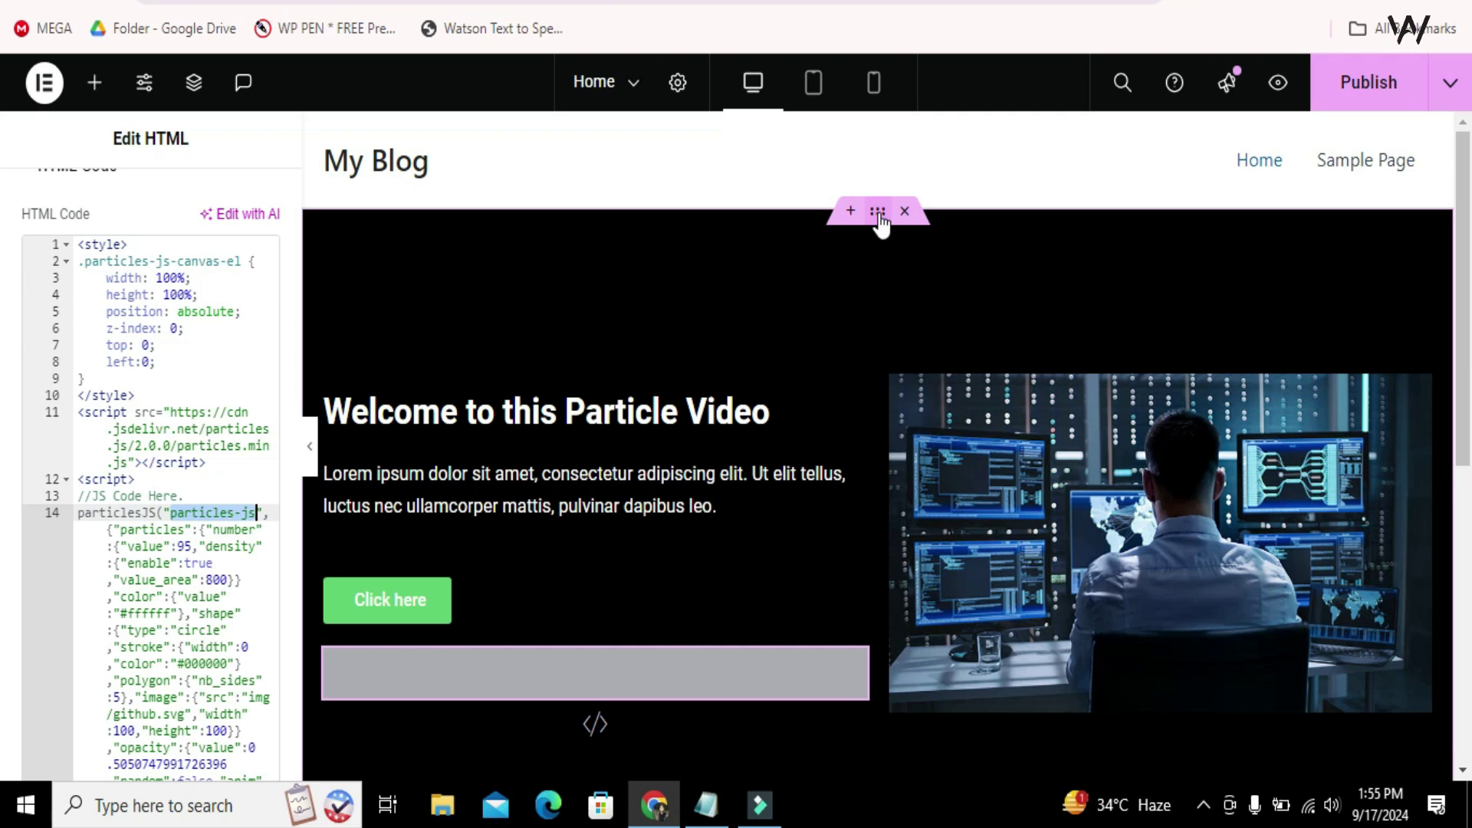
Give the hero container the CSS ID 'particles-js' and publish the page.
click(693, 255)
click(242, 217)
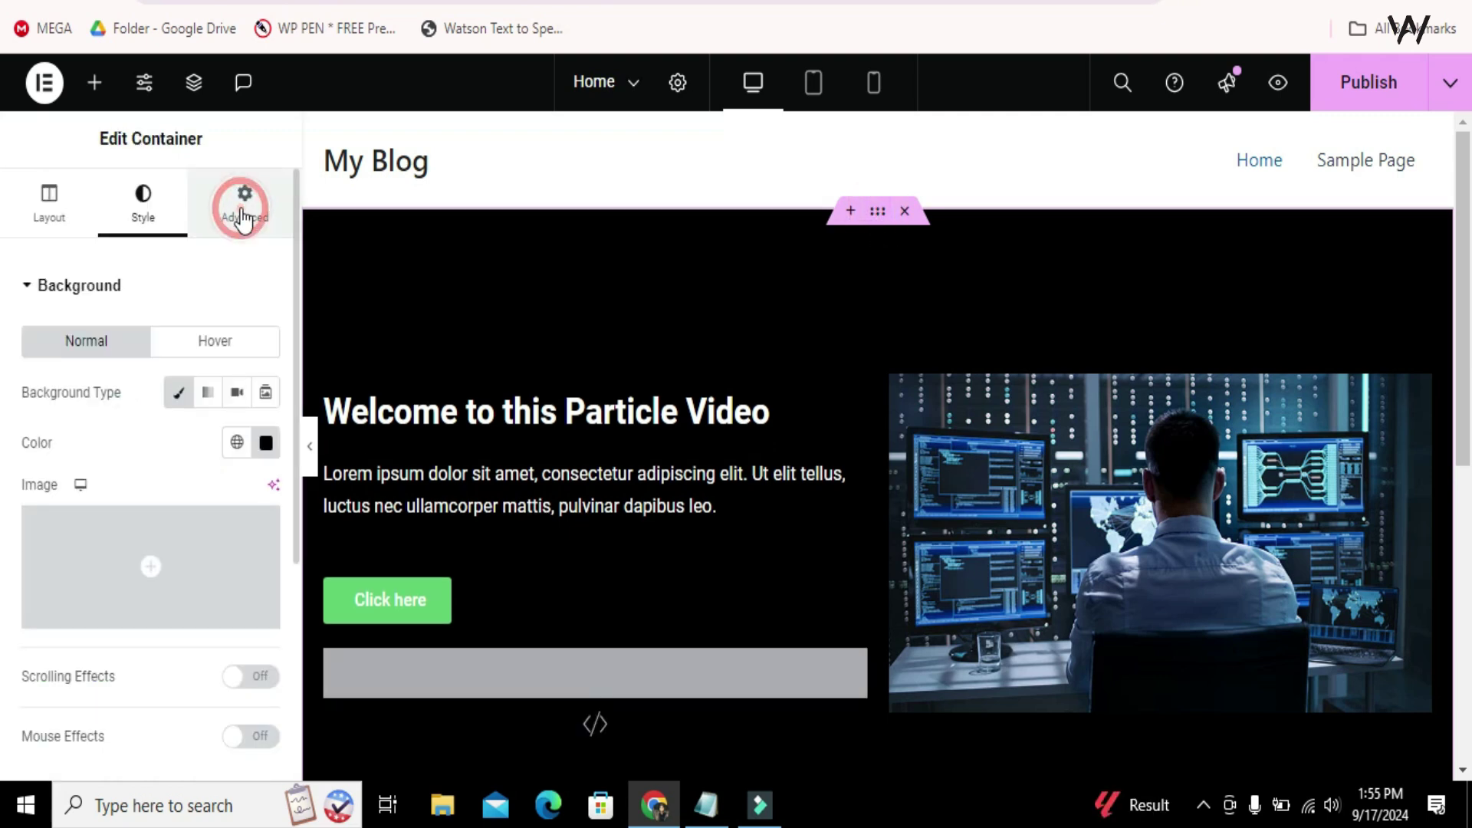
scroll(157, 426, down, 3)
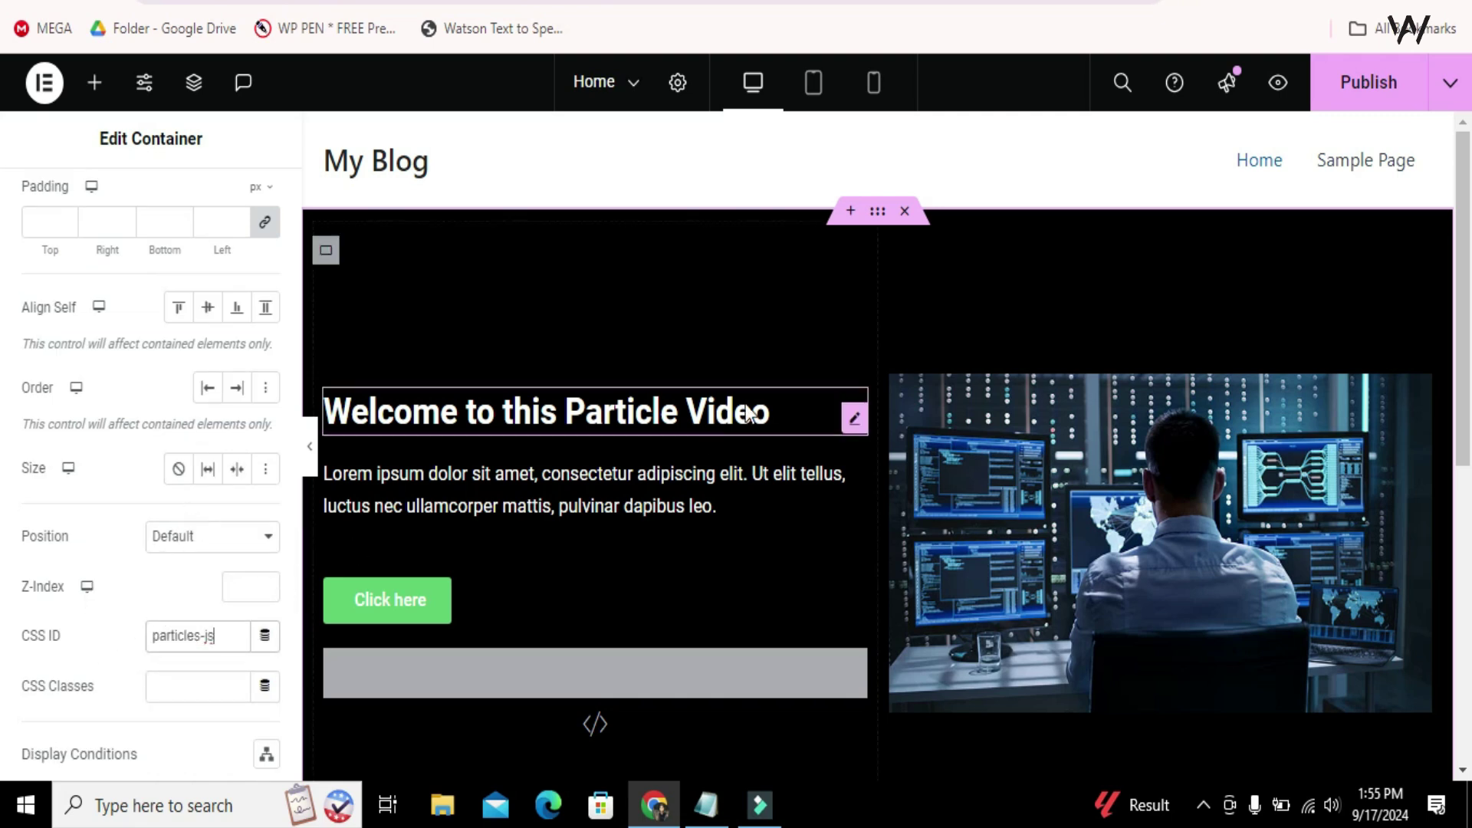
click(1381, 94)
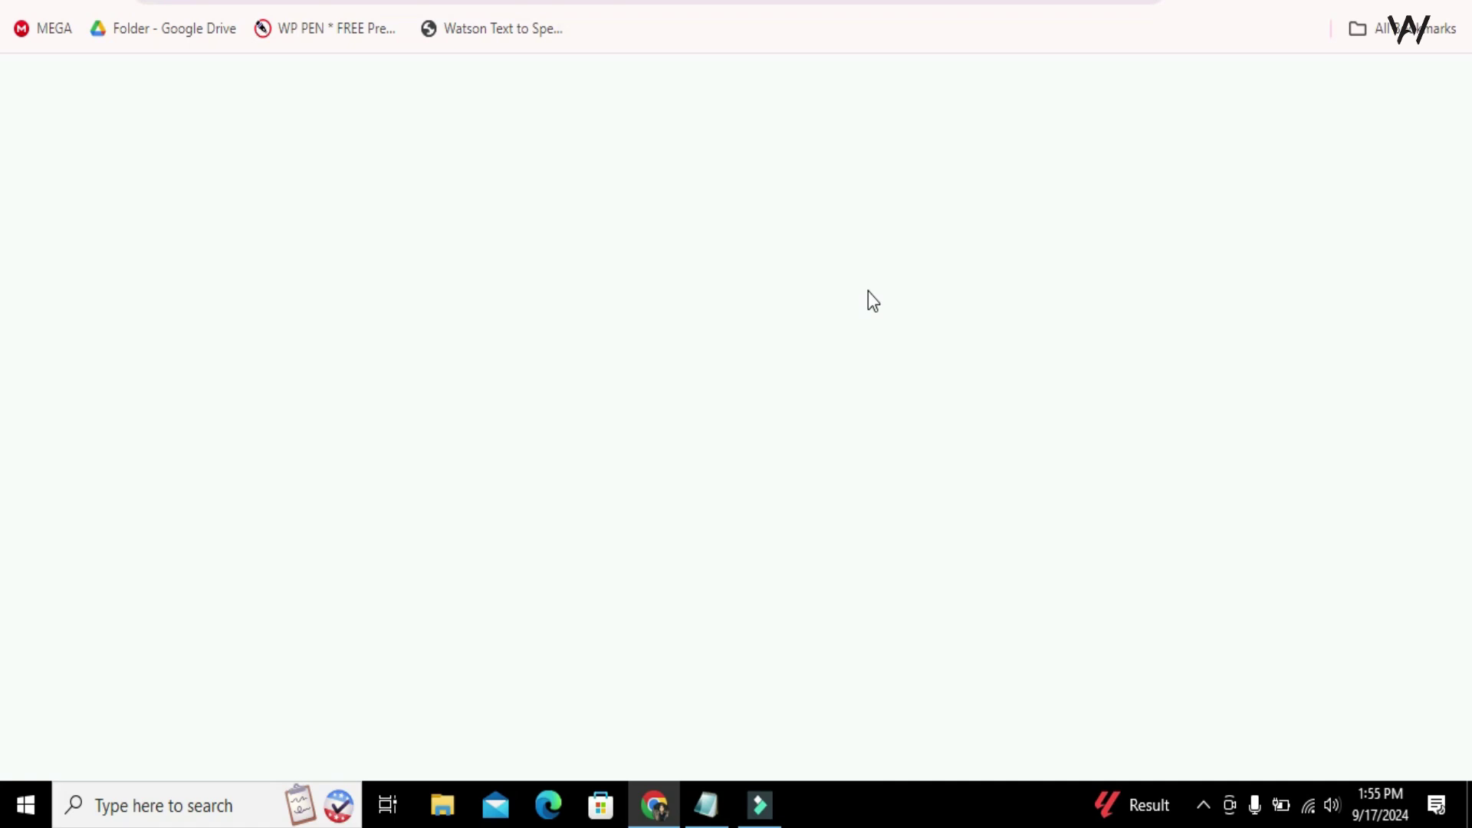
scroll(1009, 238, down, 1)
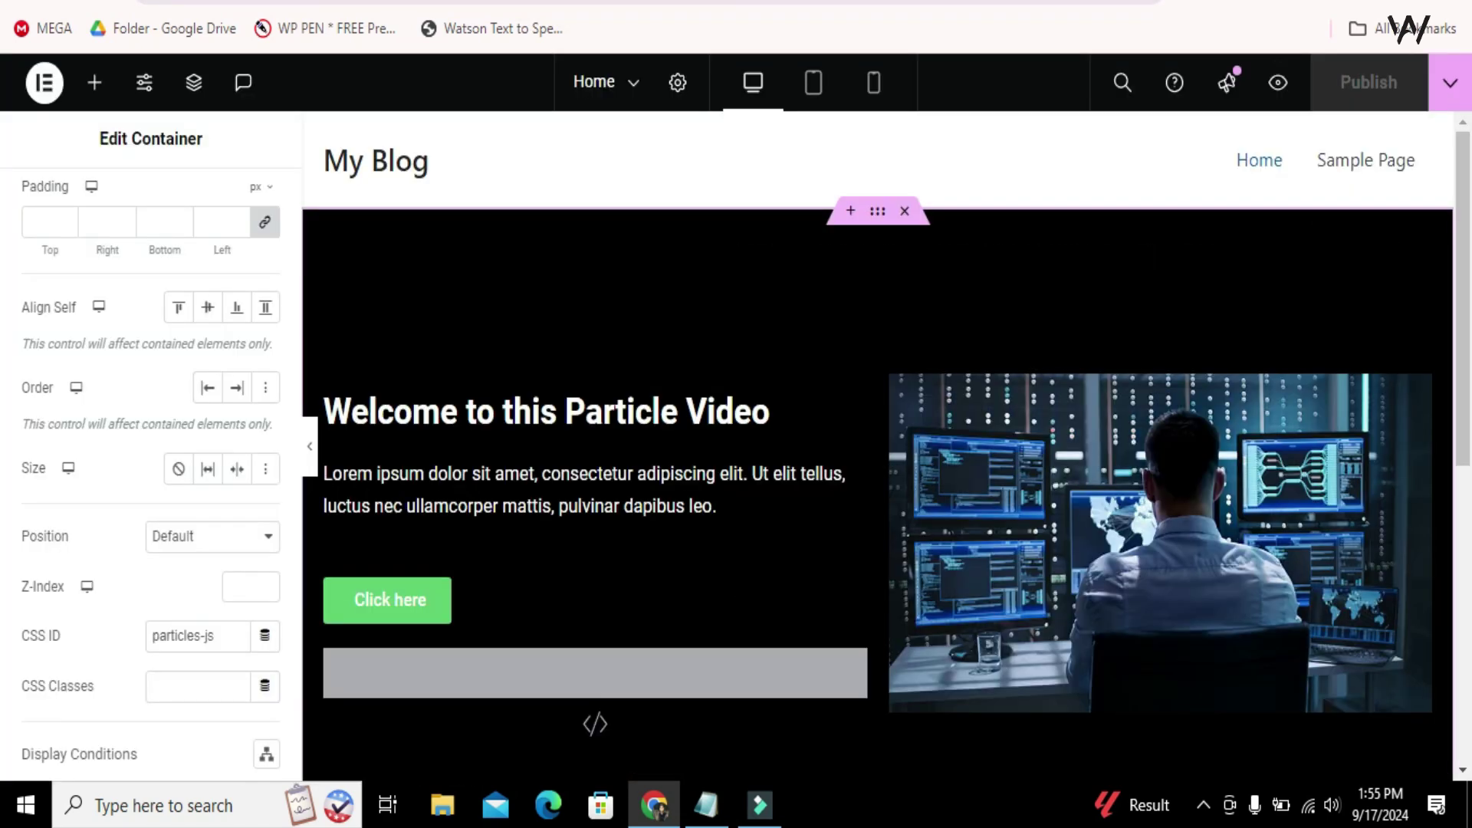
Give the right-column hero image a Z-Index of 1 in its Advanced settings.
click(1100, 429)
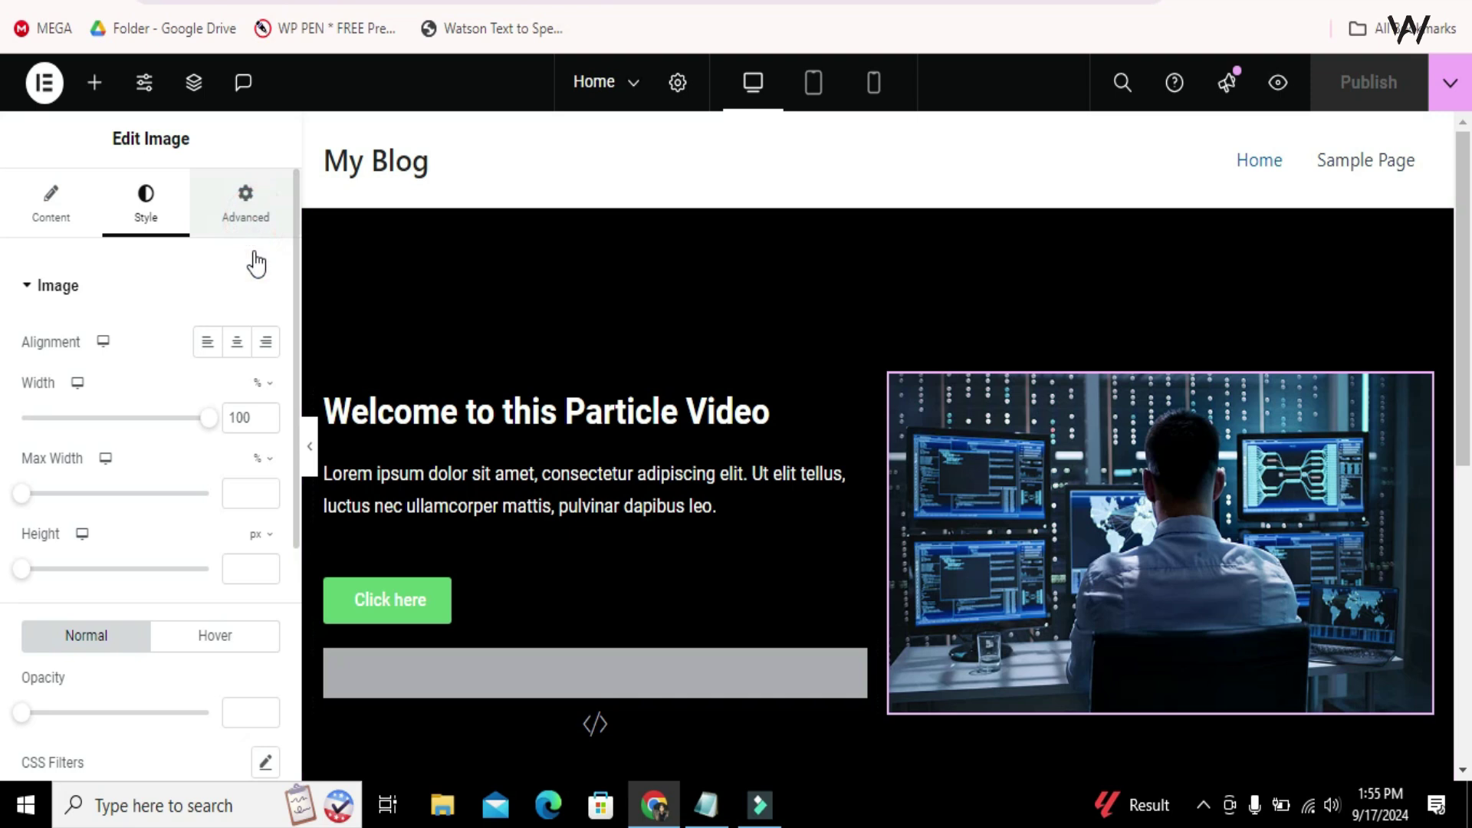
click(245, 206)
scroll(204, 648, down, 4)
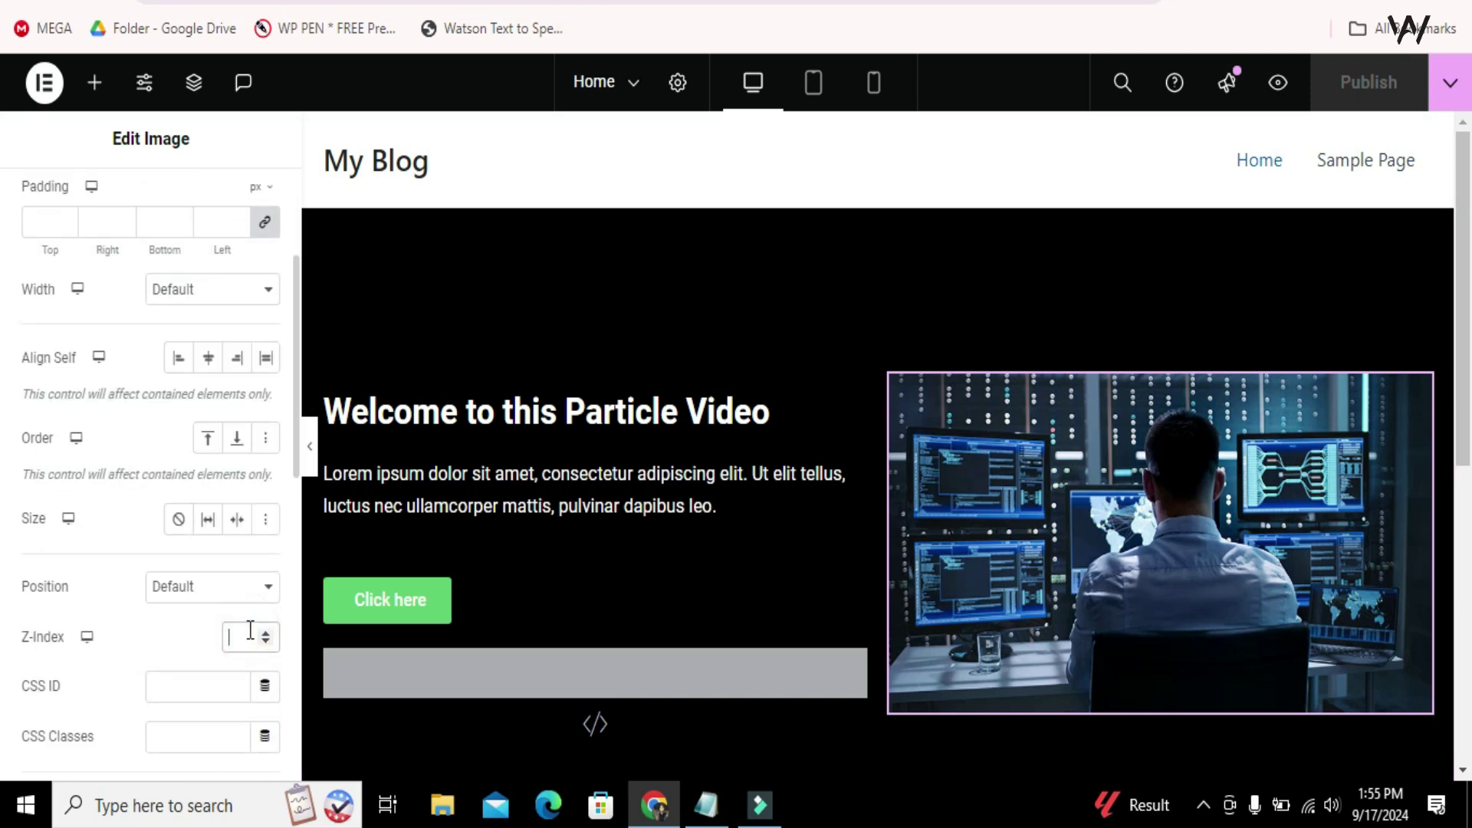
text(1)
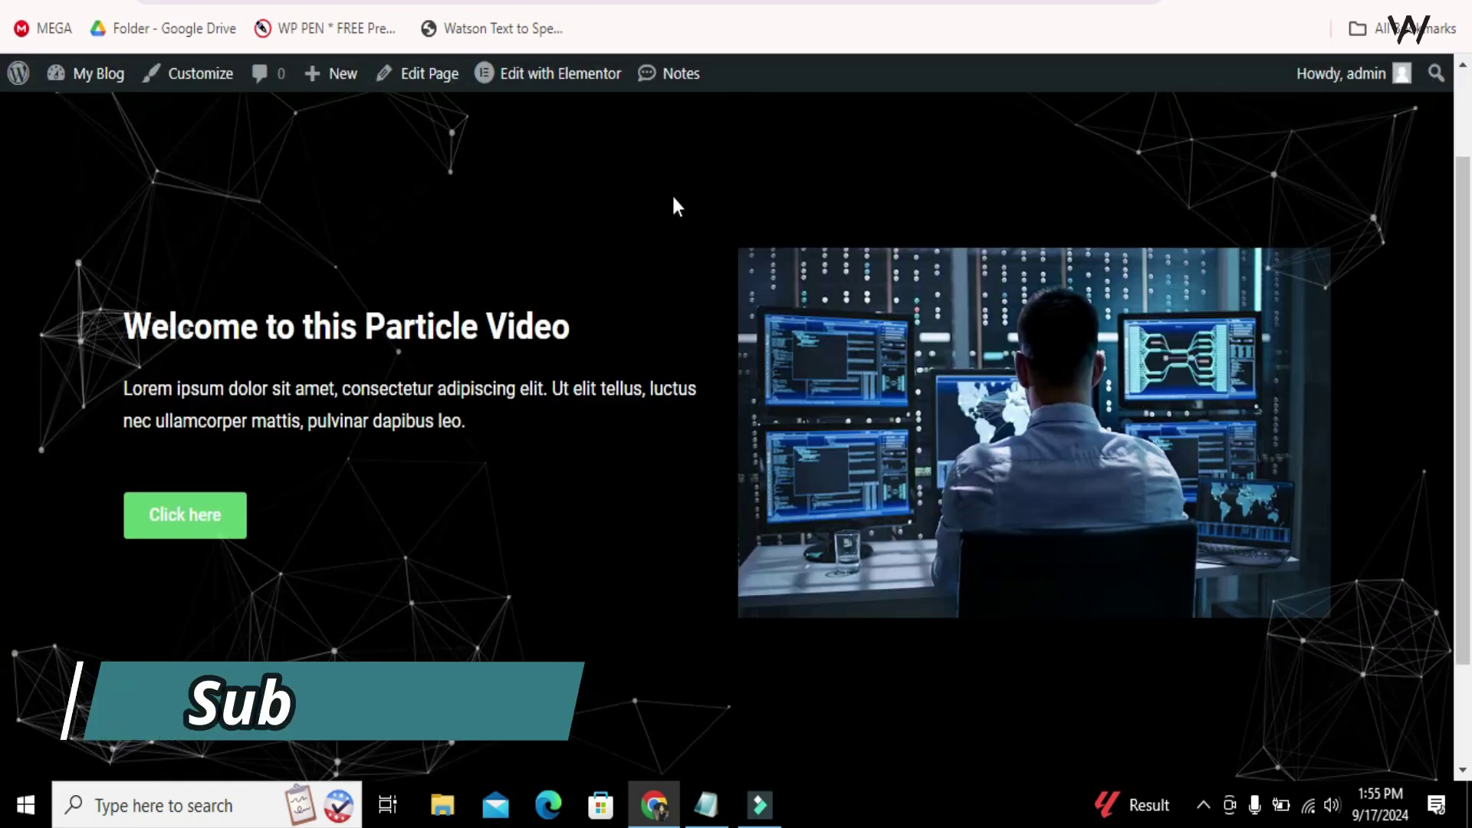
Scroll the live page to check the hero over the animated white particle network.
scroll(672, 194, up, 2)
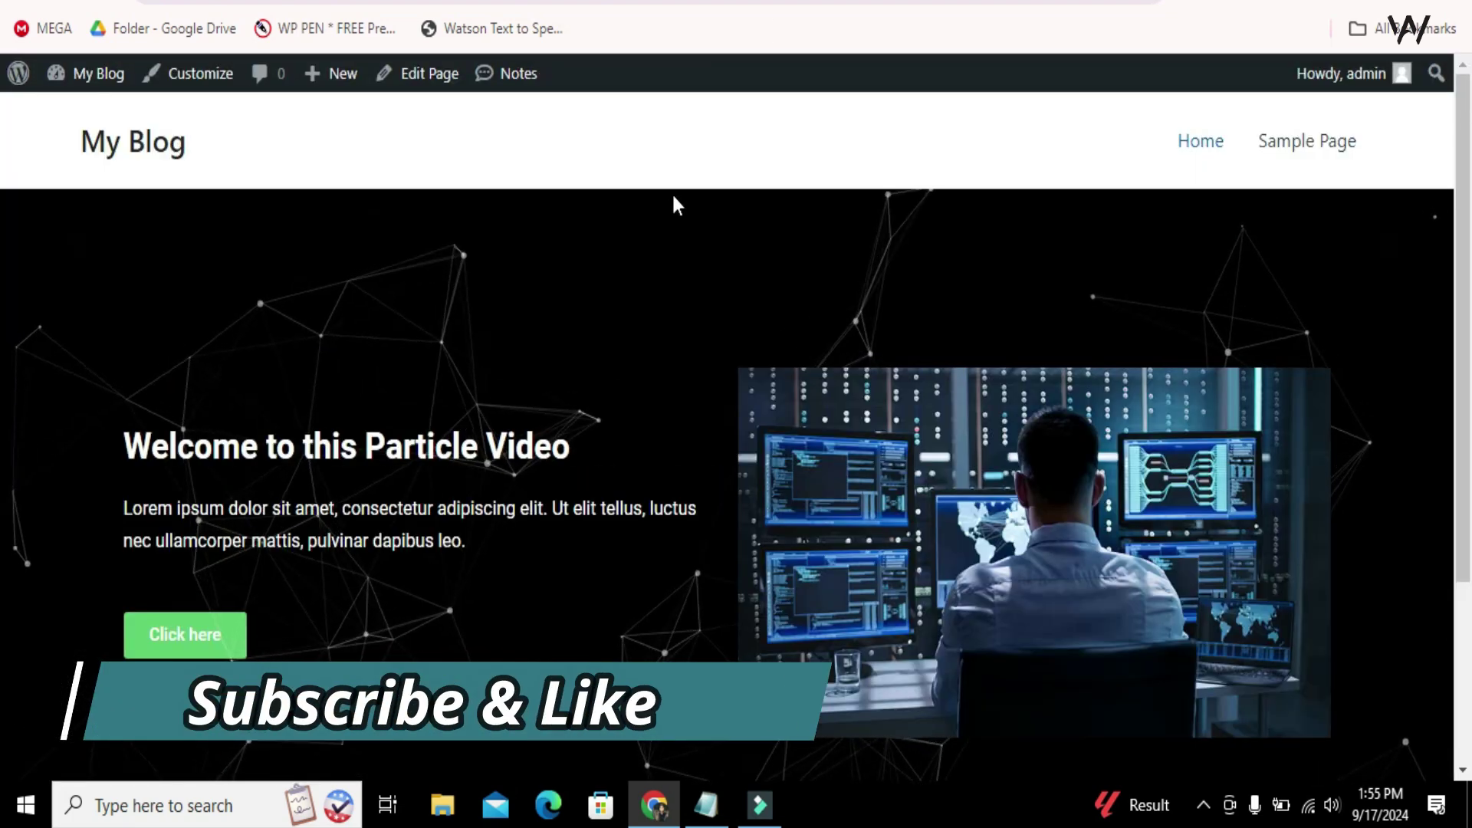
scroll(565, 256, down, 2)
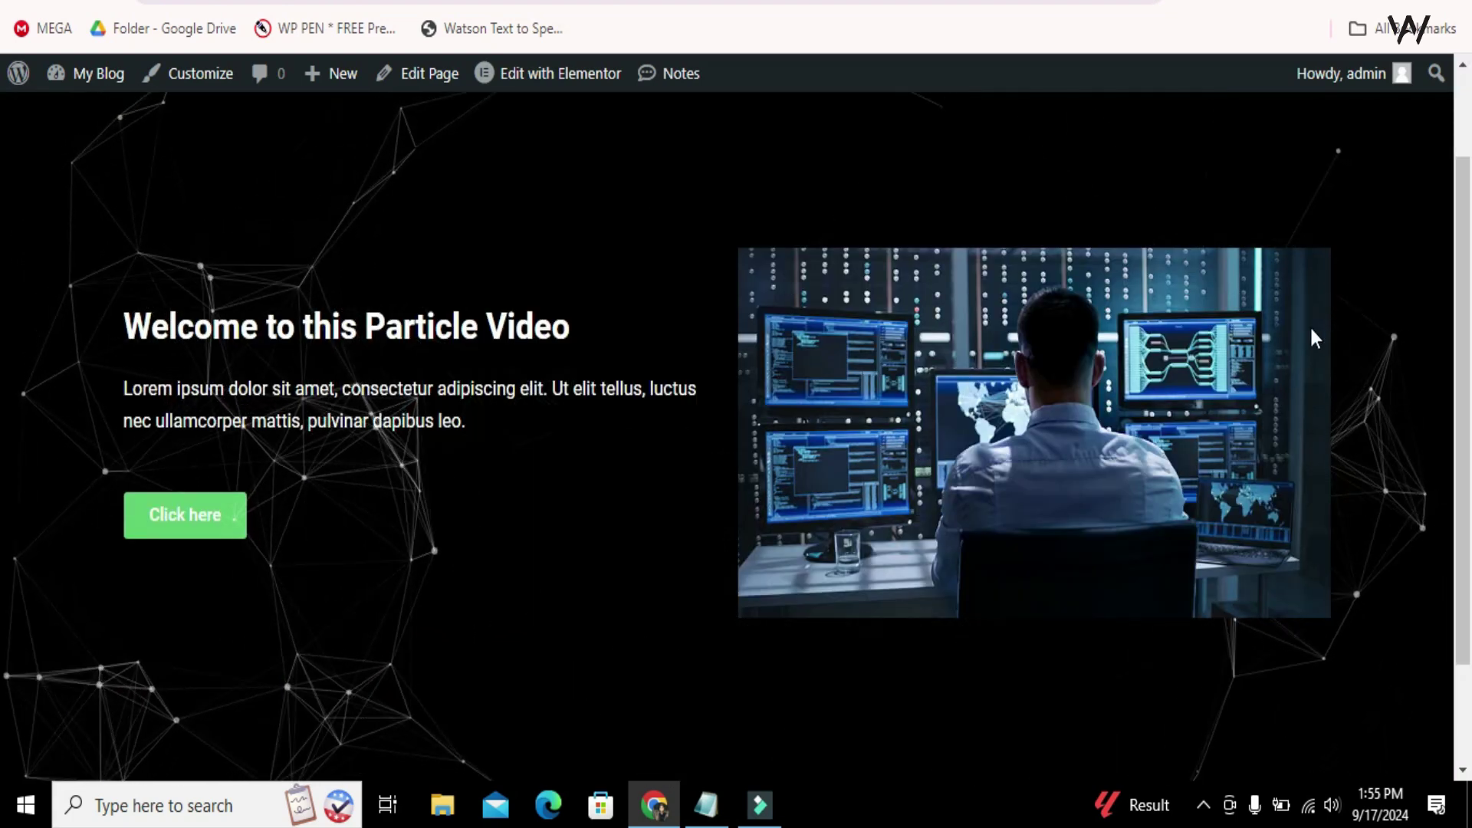
scroll(1, 215, up, 1)
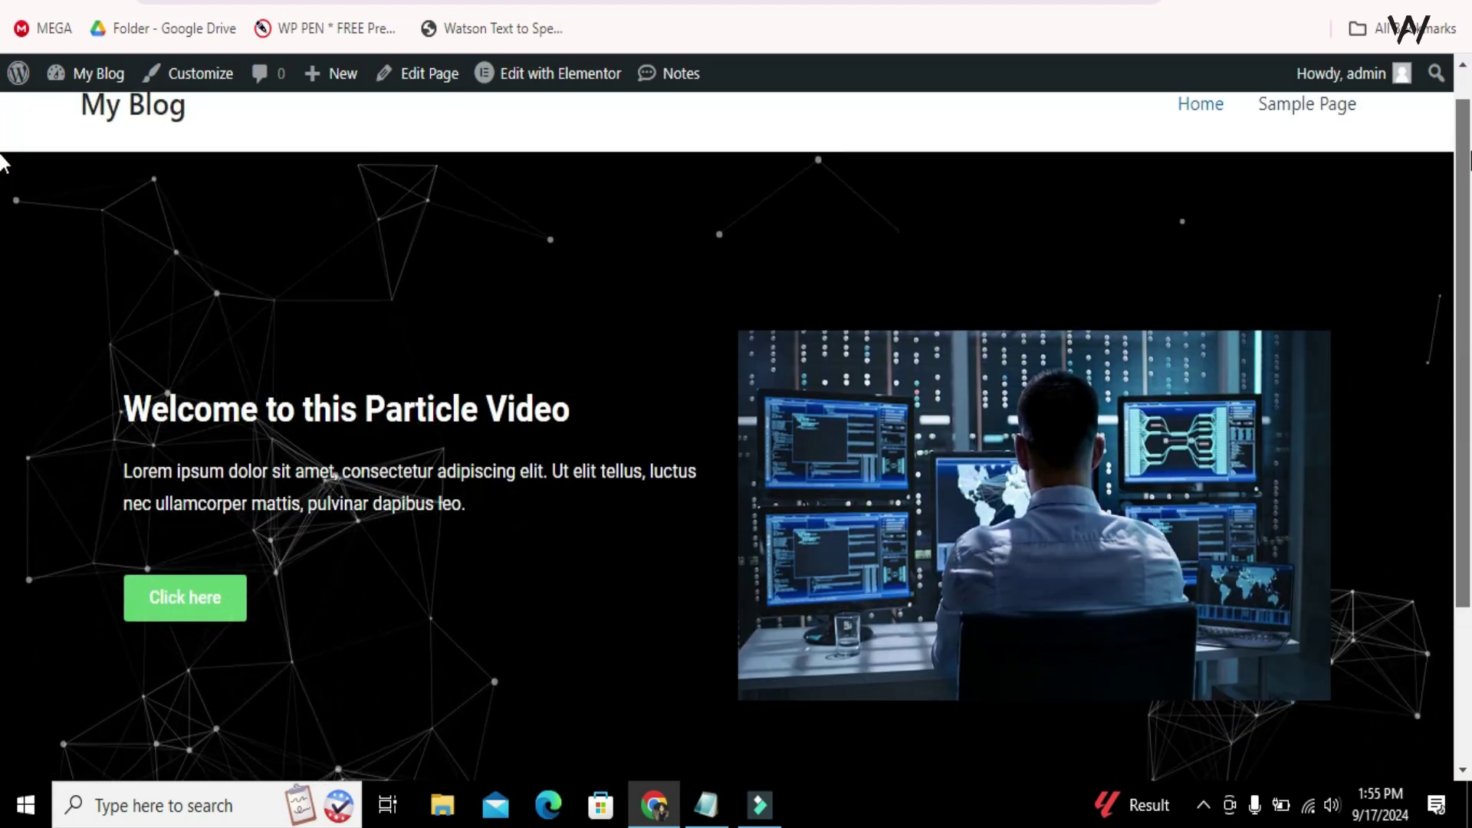
scroll(2, 191, down, 1)
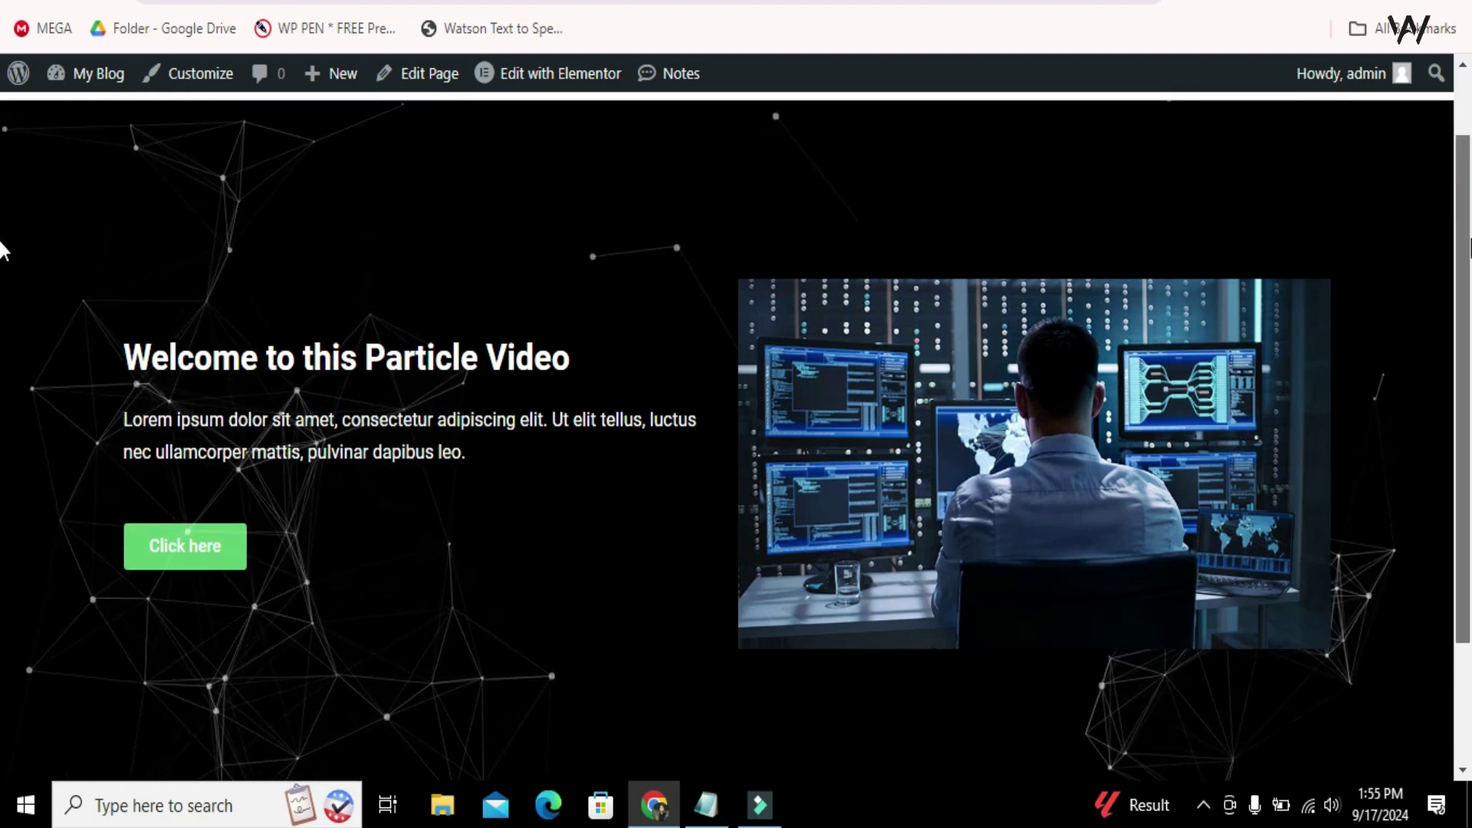